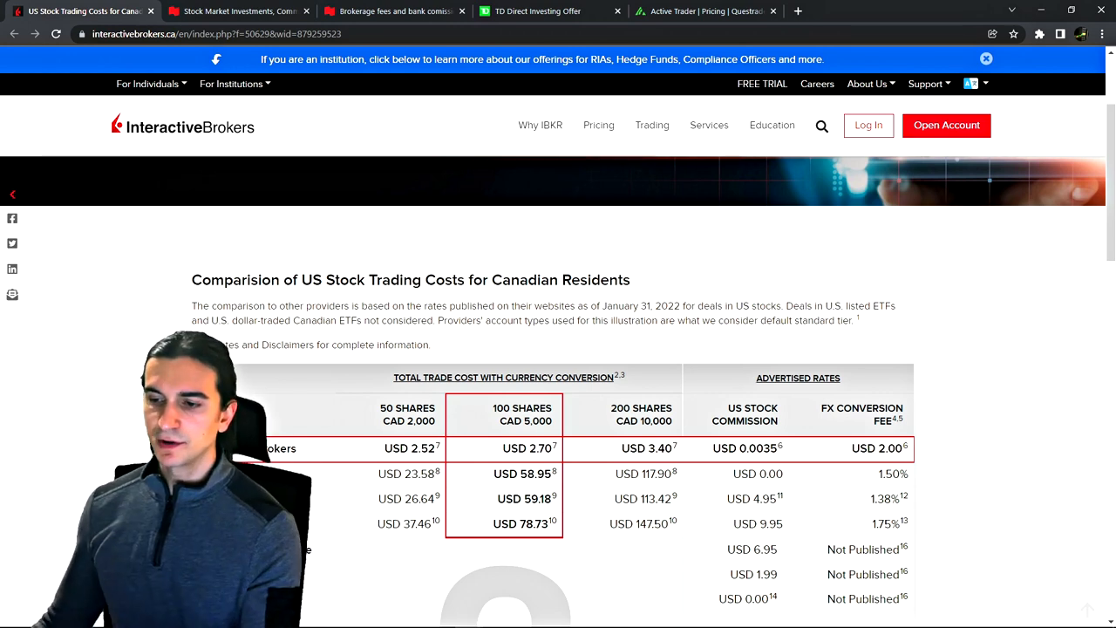
scroll(558, 392, down, 1)
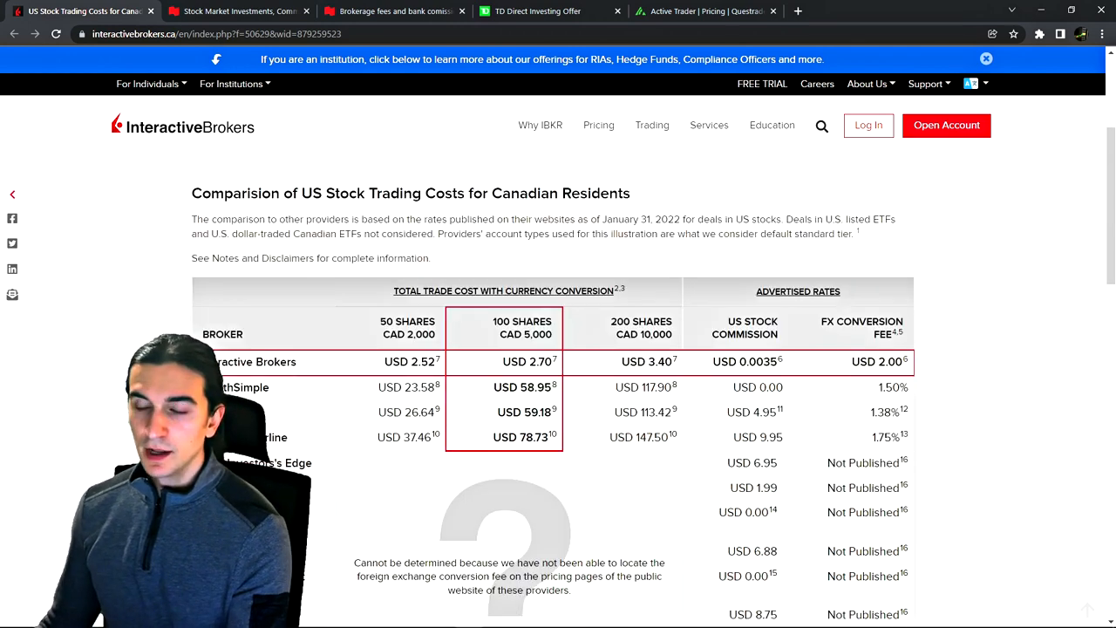
scroll(558, 393, up, 2)
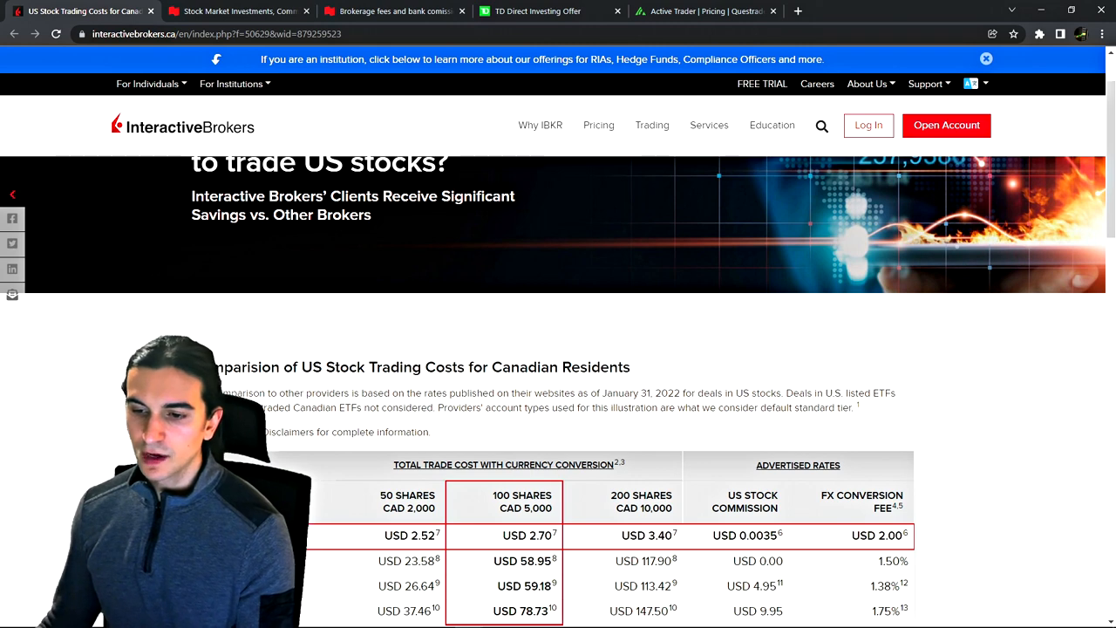
drag(258, 367, 630, 367)
click(630, 367)
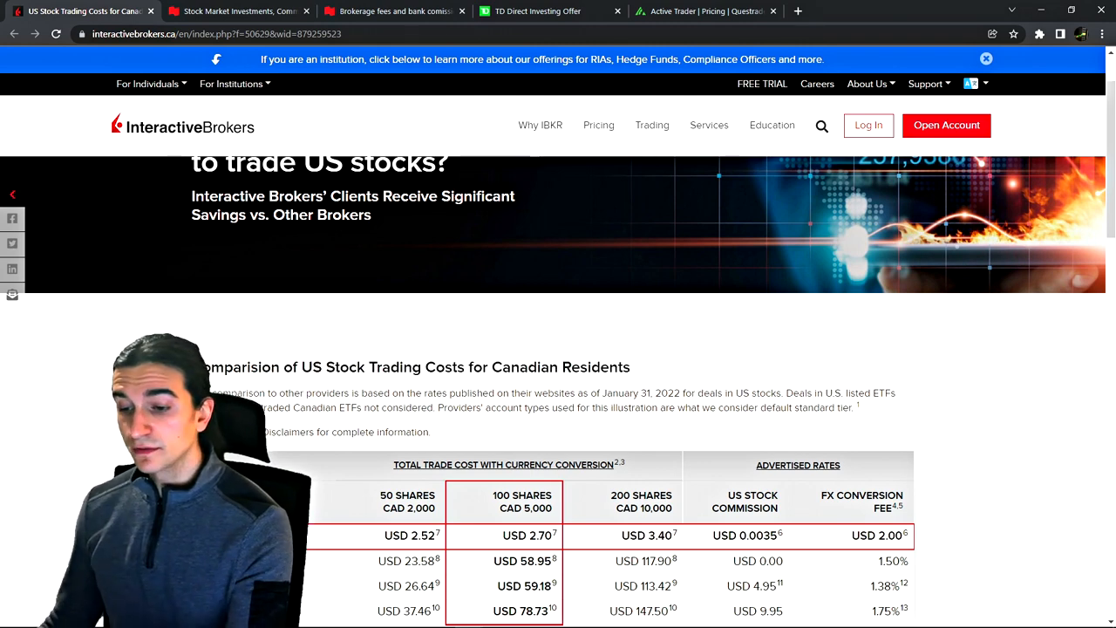
scroll(558, 393, down, 1)
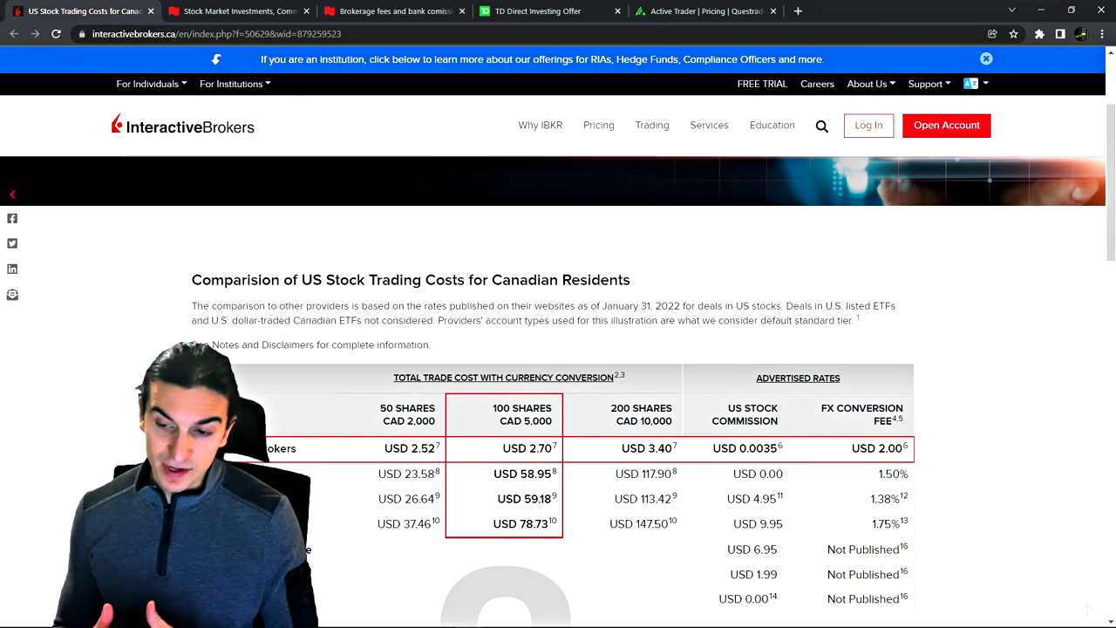
scroll(559, 392, down, 1)
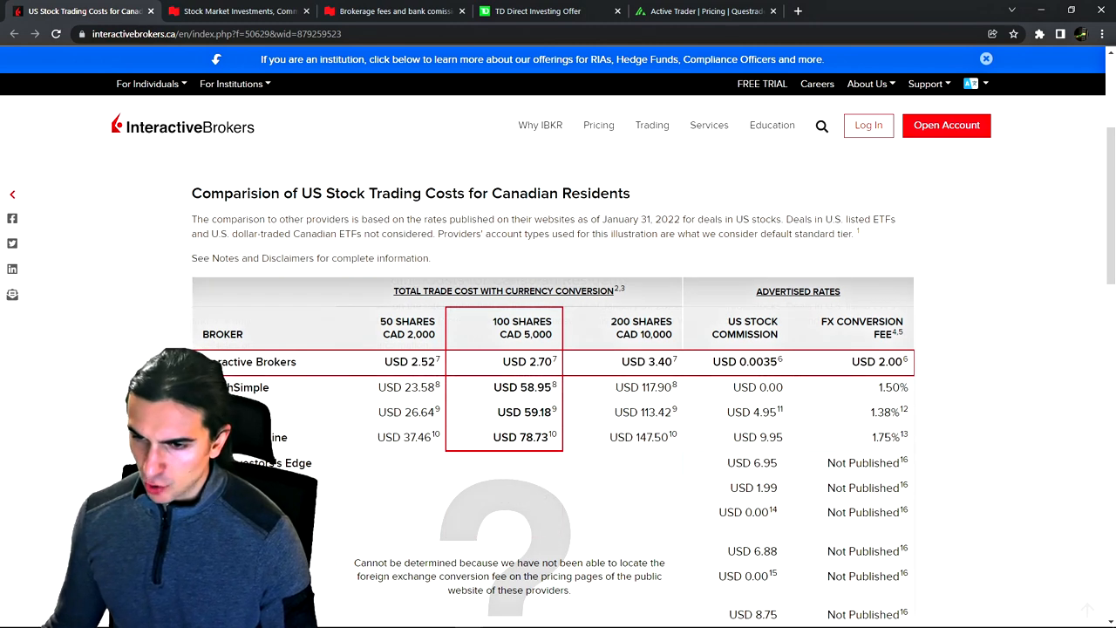
drag(231, 219, 619, 219)
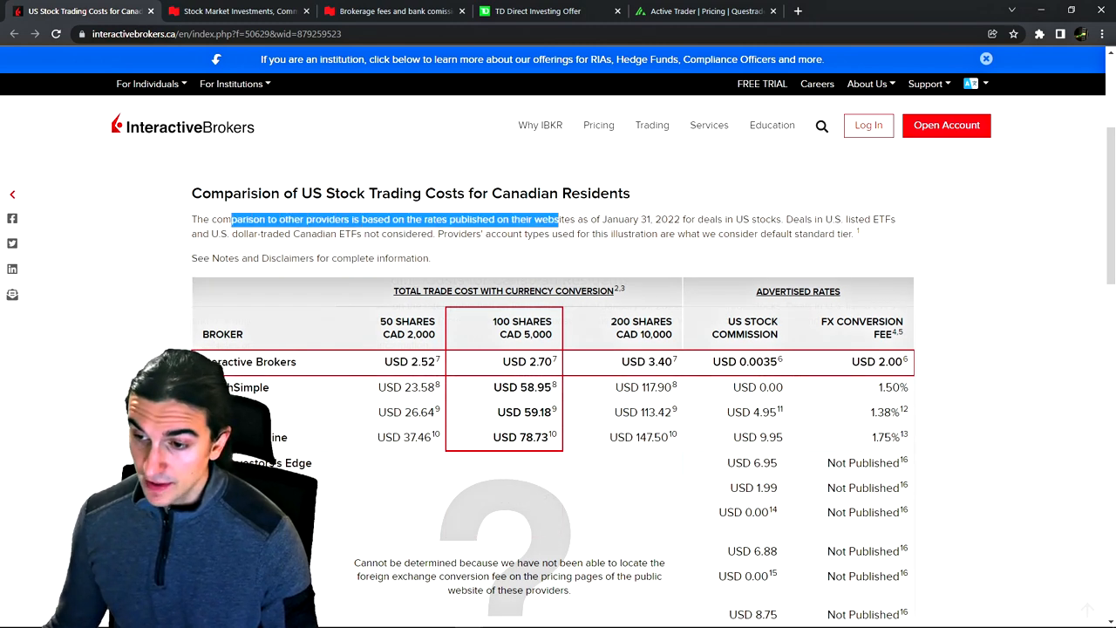
drag(366, 436, 668, 593)
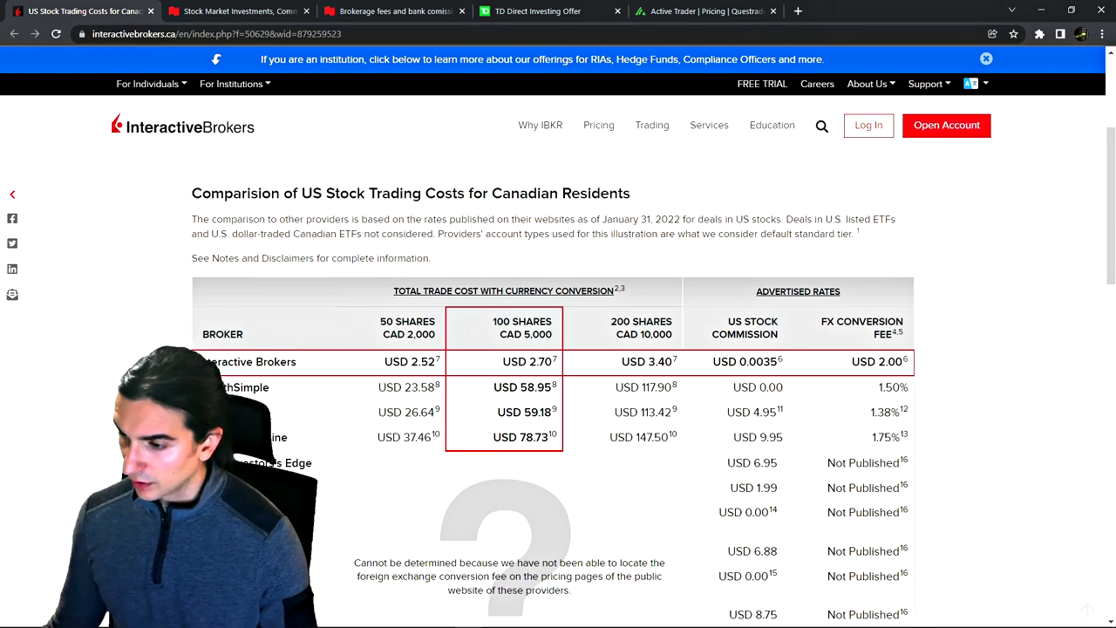
scroll(558, 392, down, 1)
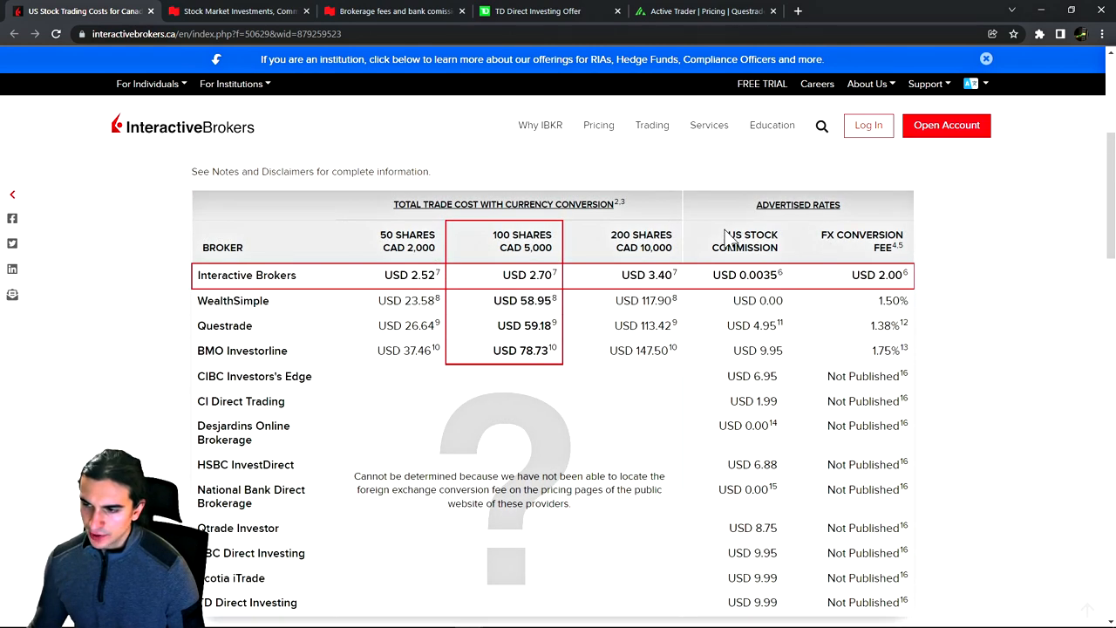
drag(725, 237, 785, 255)
click(785, 255)
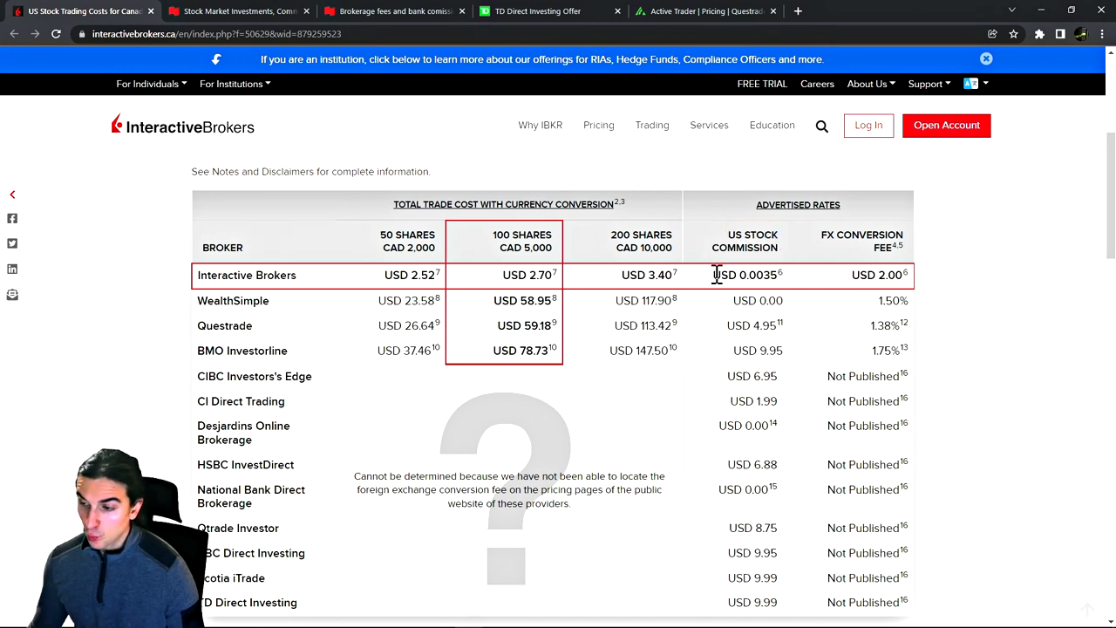
drag(715, 276, 788, 275)
click(788, 275)
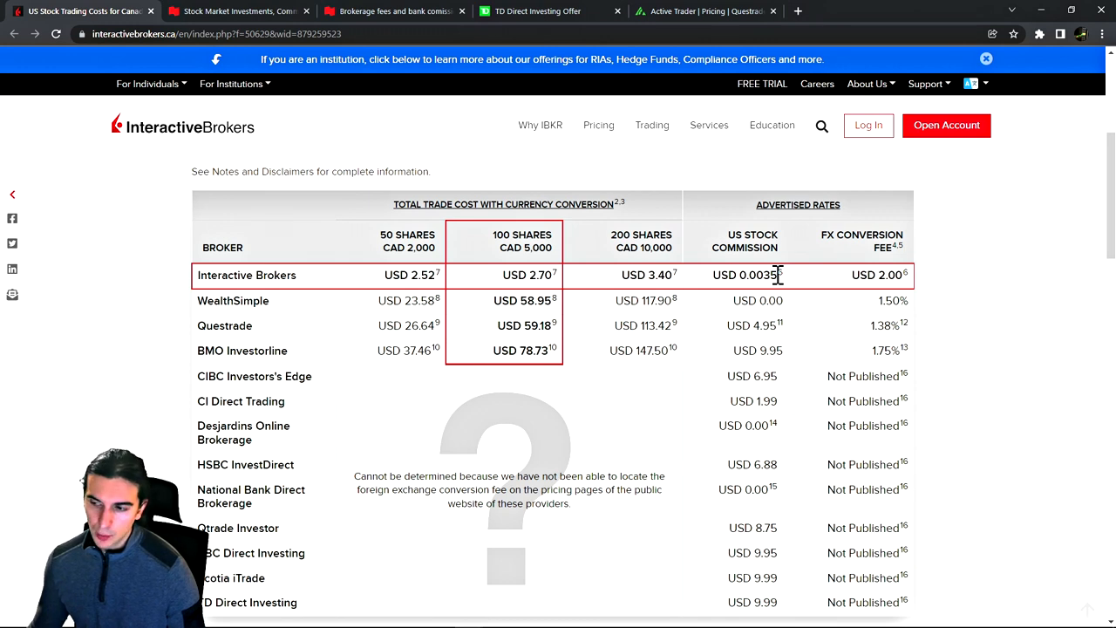
drag(779, 274, 719, 274)
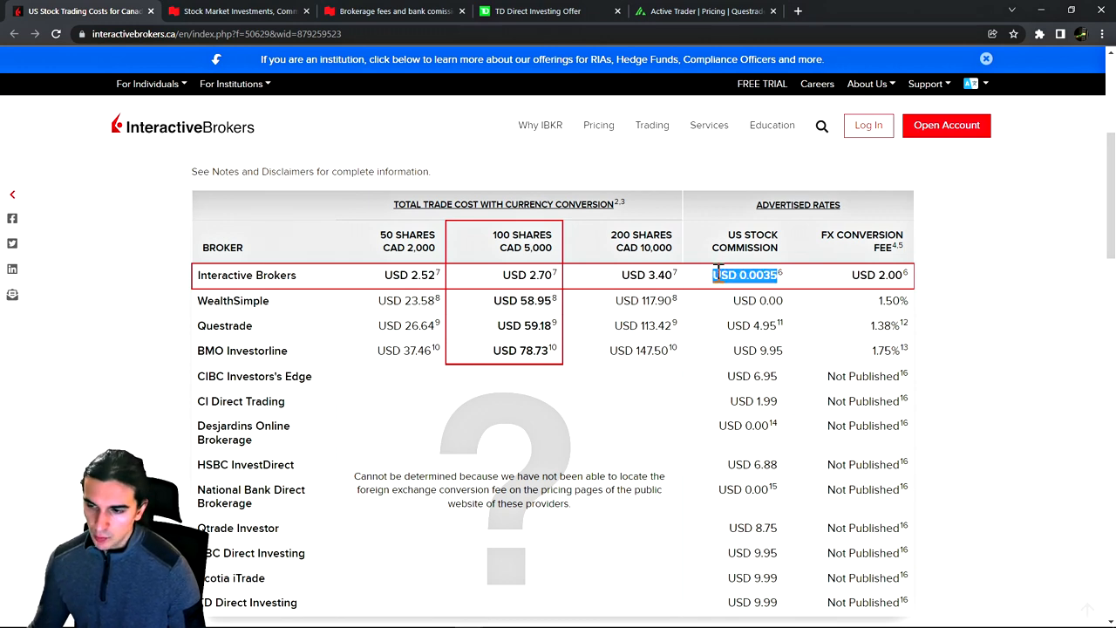
click(721, 274)
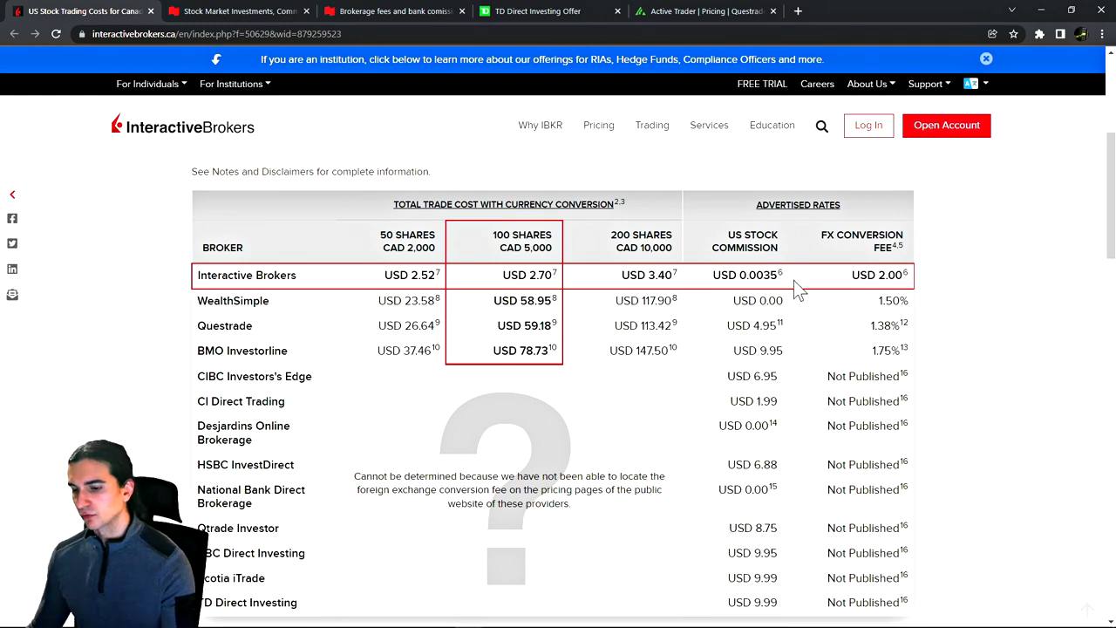
scroll(436, 248, down, 5)
scroll(402, 253, up, 1)
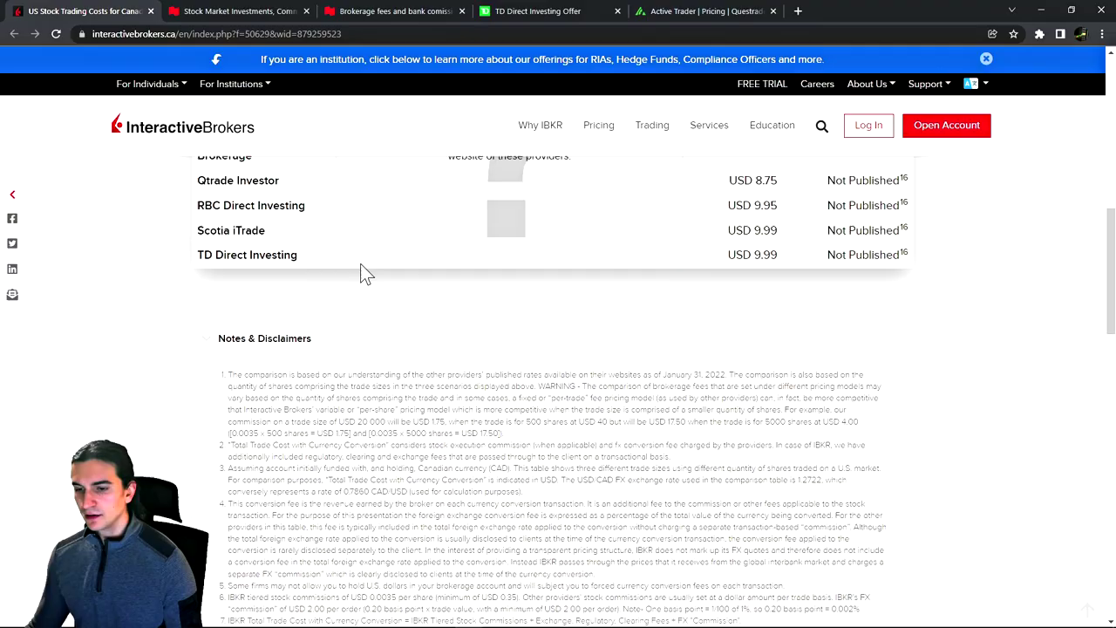
click(238, 342)
click(234, 347)
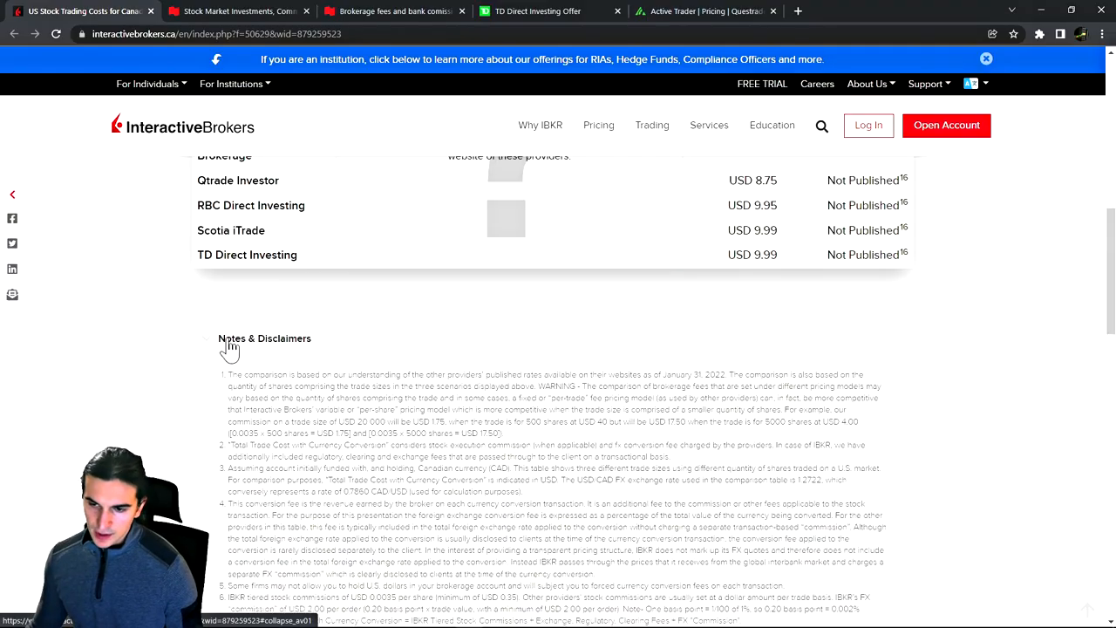
scroll(223, 346, down, 1)
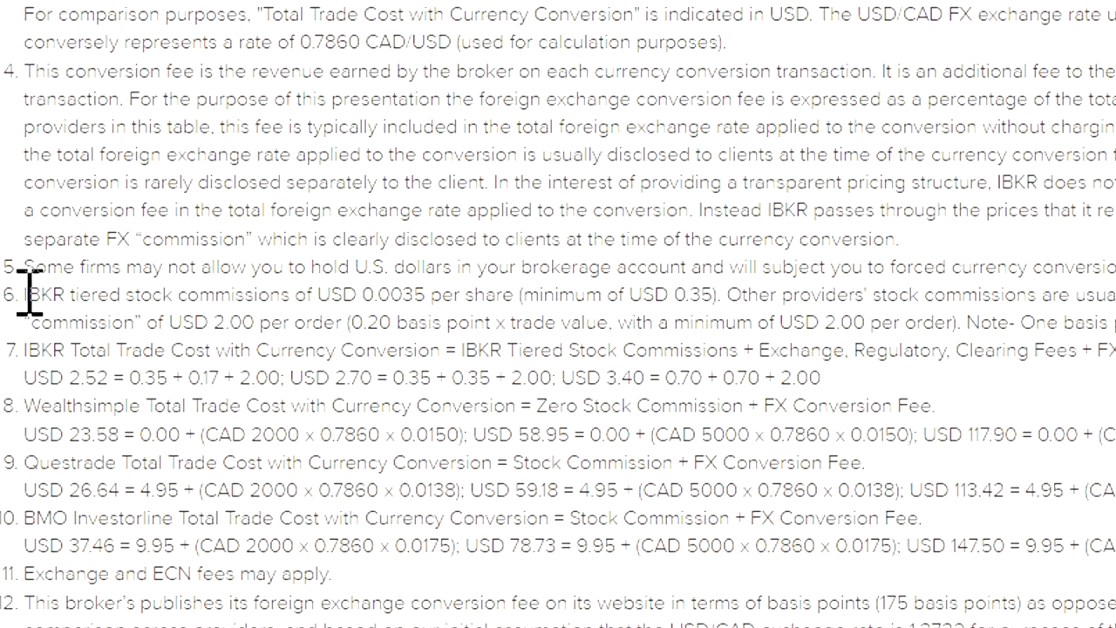
drag(25, 294, 320, 295)
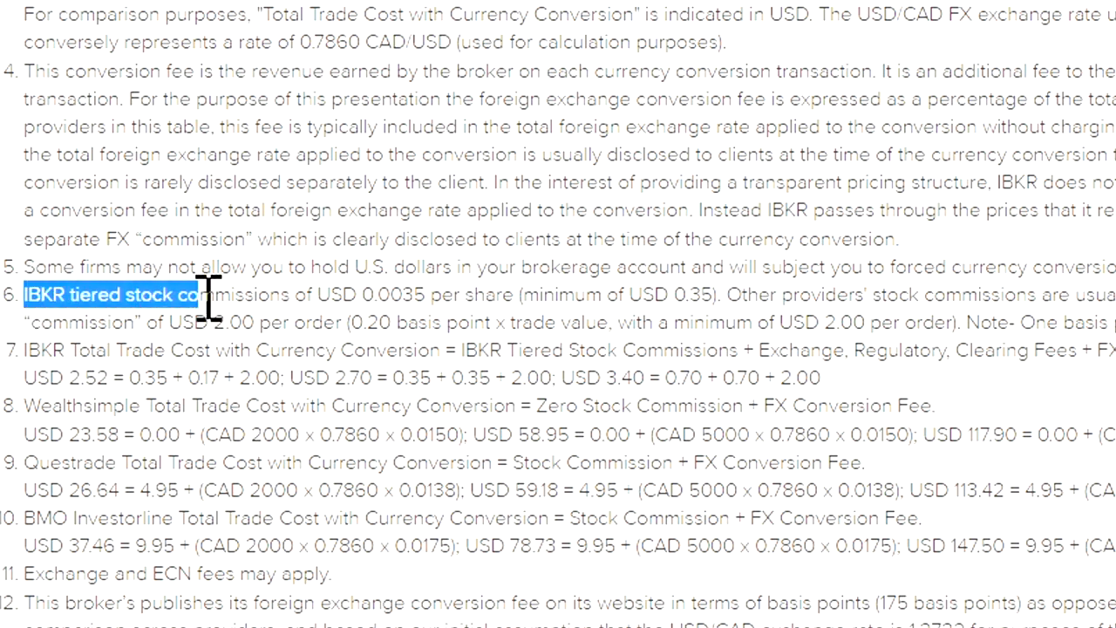
click(319, 296)
drag(407, 294, 428, 293)
click(450, 291)
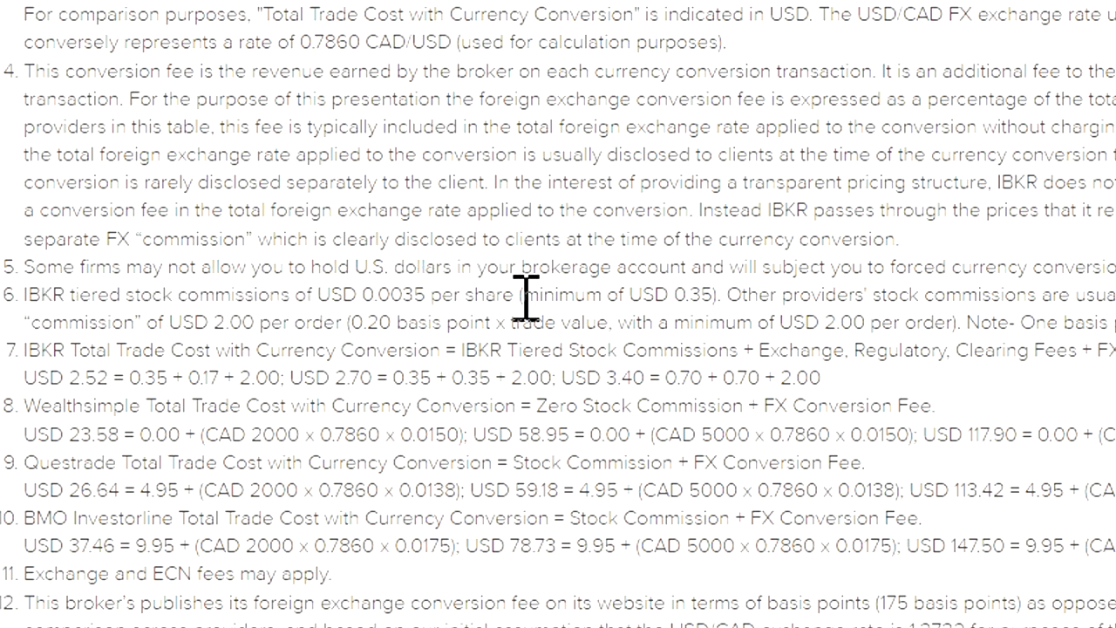
mouse_move(522, 295)
mouse_down()
mouse_move(715, 301)
mouse_move(609, 301)
mouse_up()
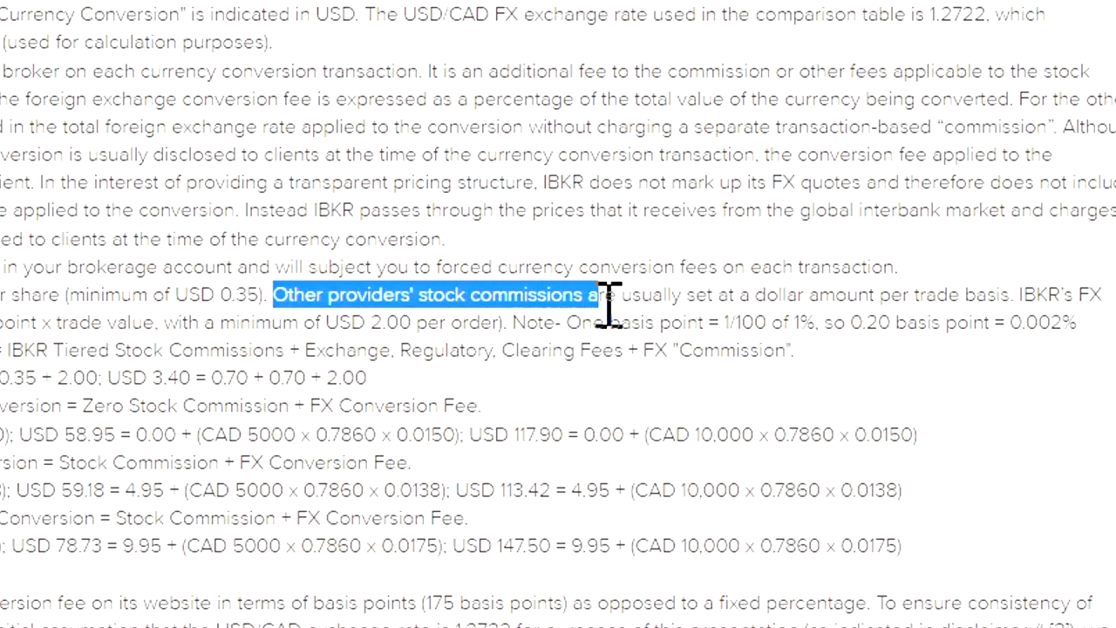
drag(608, 301, 695, 298)
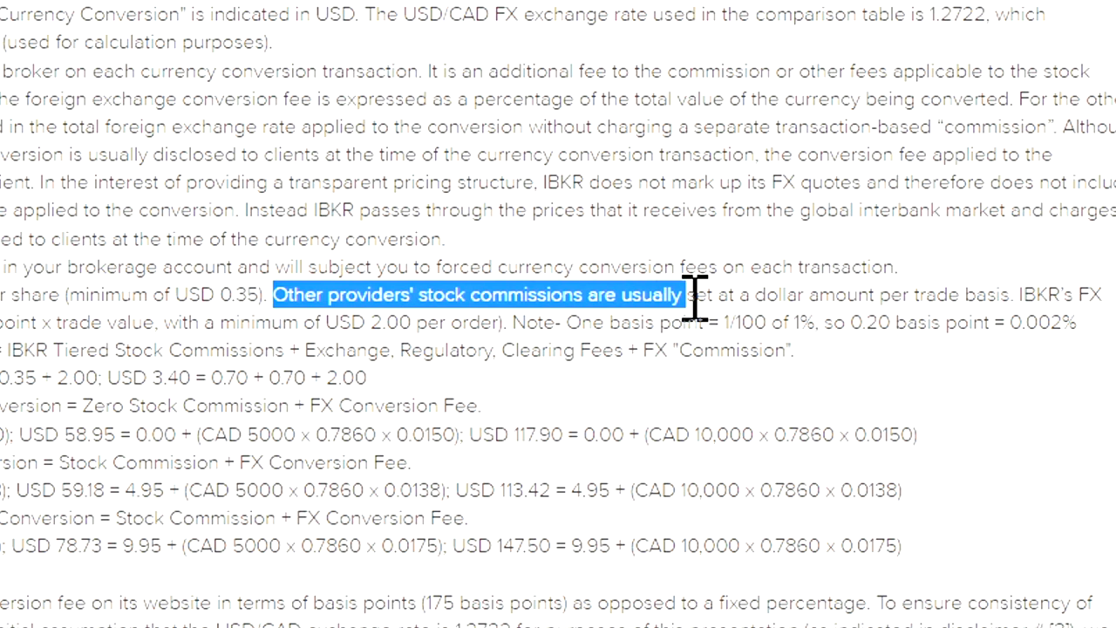
drag(695, 297, 950, 300)
click(950, 299)
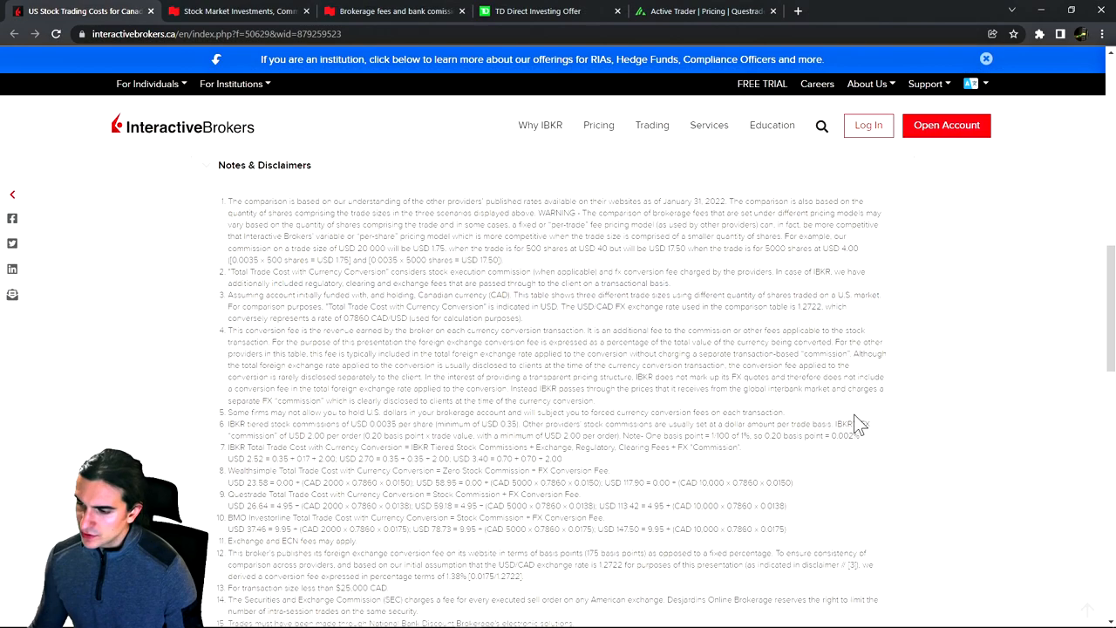
mouse_move(835, 423)
mouse_down()
mouse_move(695, 449)
mouse_move(915, 431)
mouse_up()
click(915, 431)
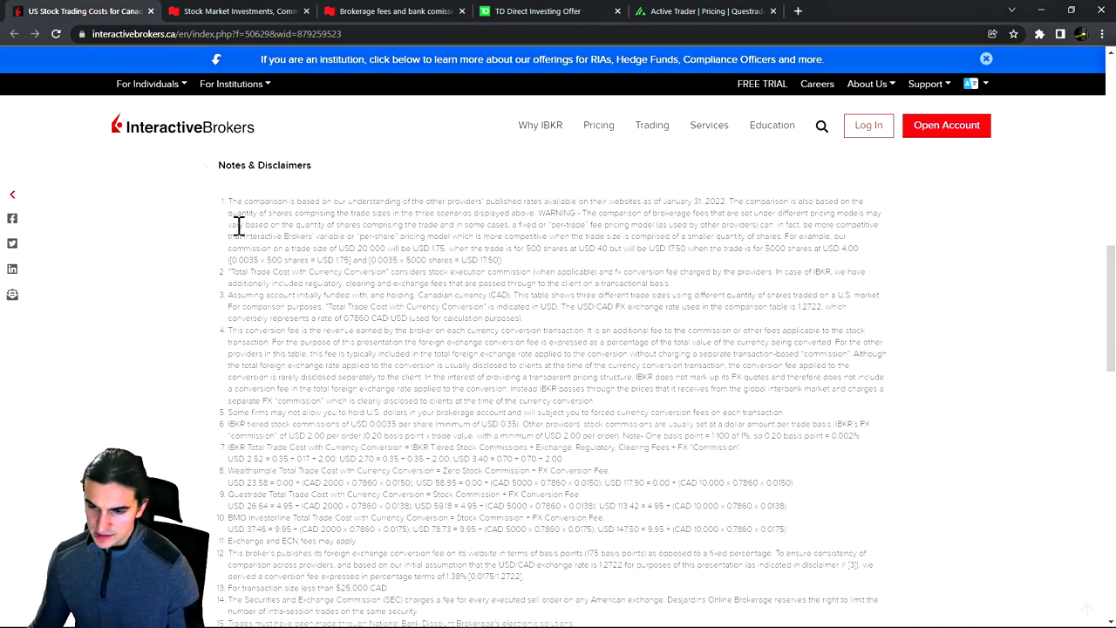
scroll(305, 327, up, 10)
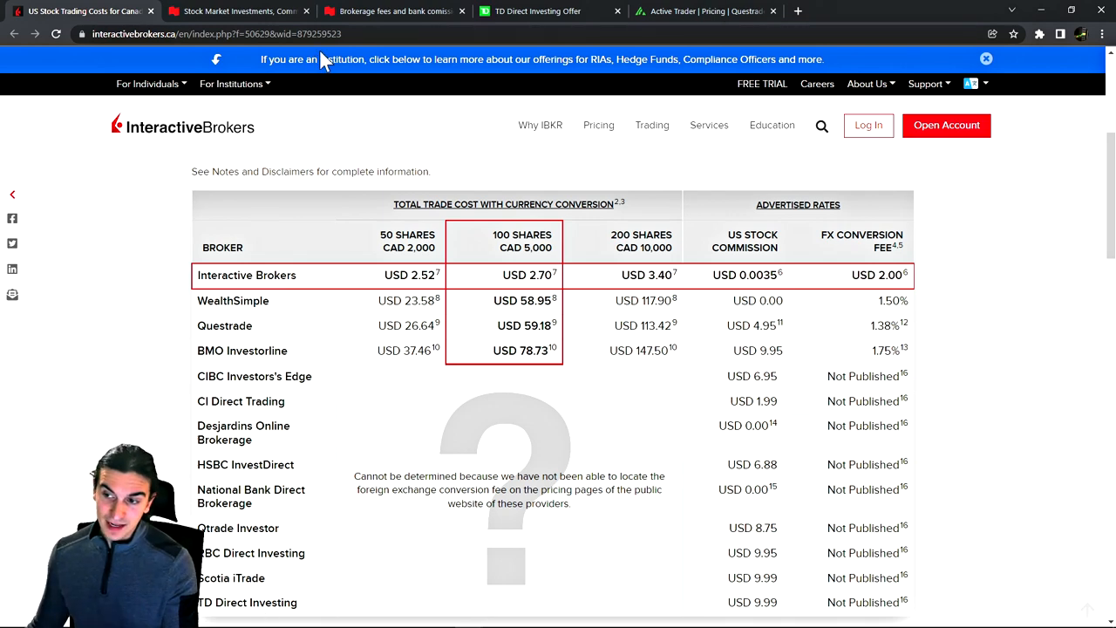
click(558, 12)
click(705, 12)
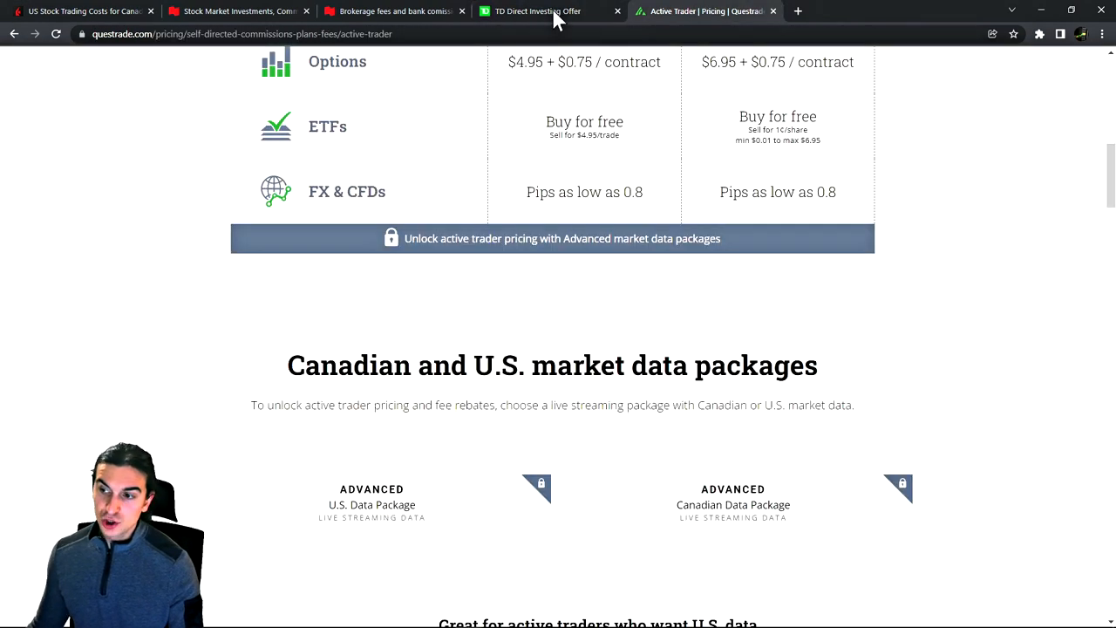
click(558, 12)
click(377, 12)
click(250, 12)
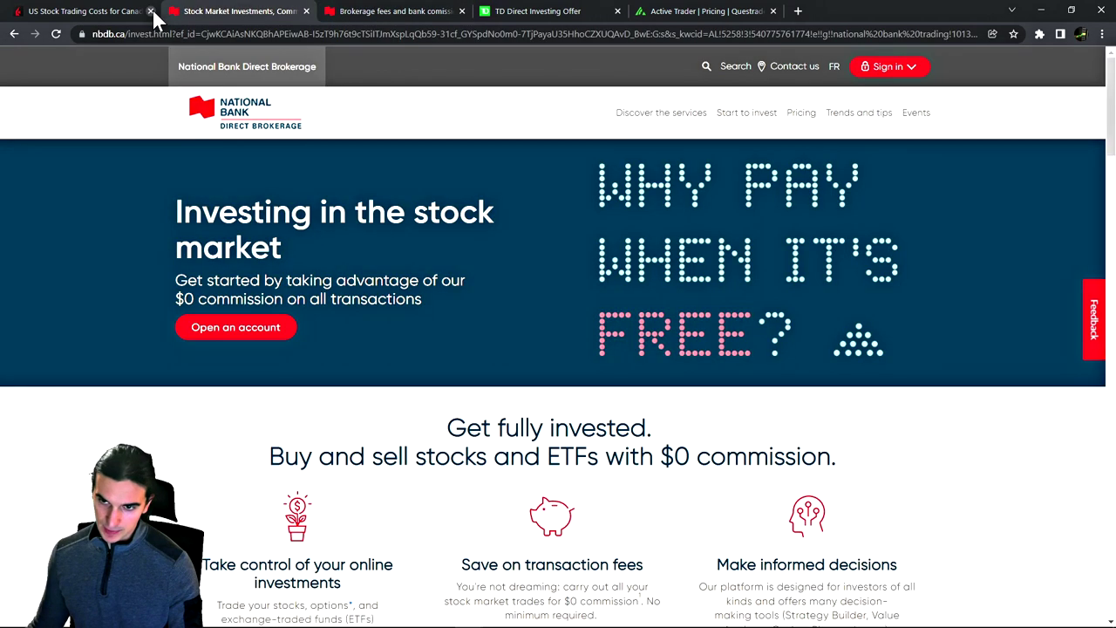
click(97, 11)
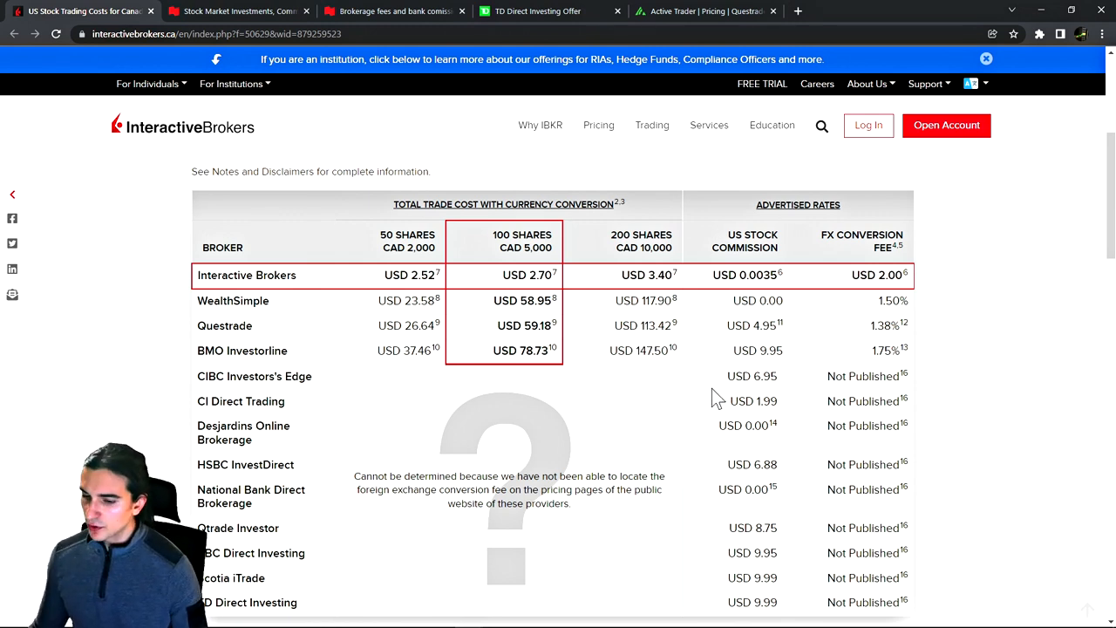
drag(199, 489, 255, 504)
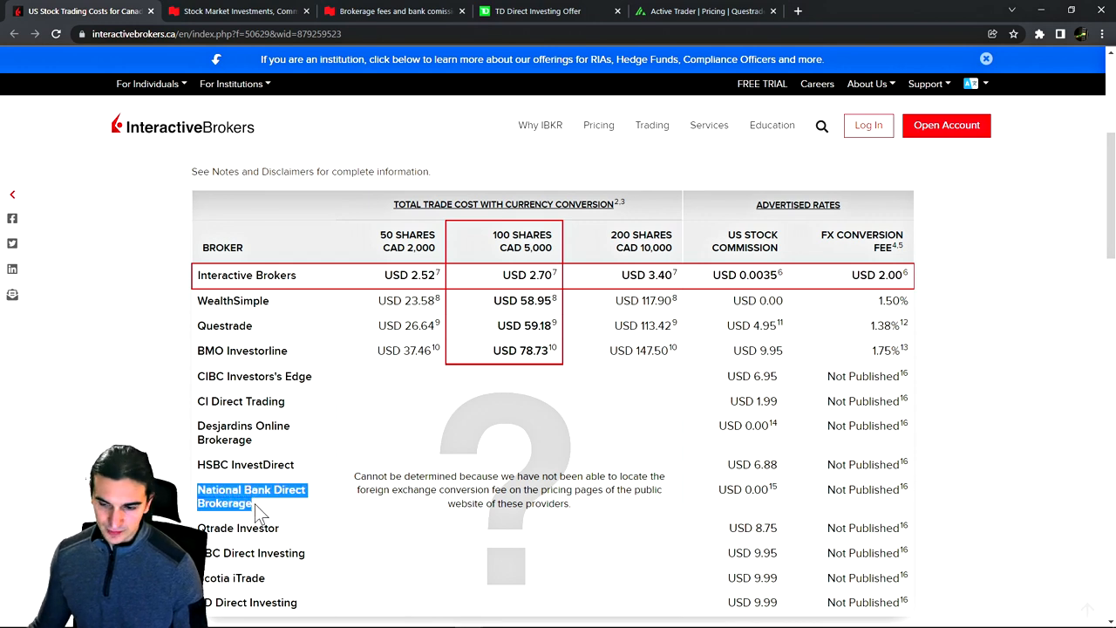
click(254, 504)
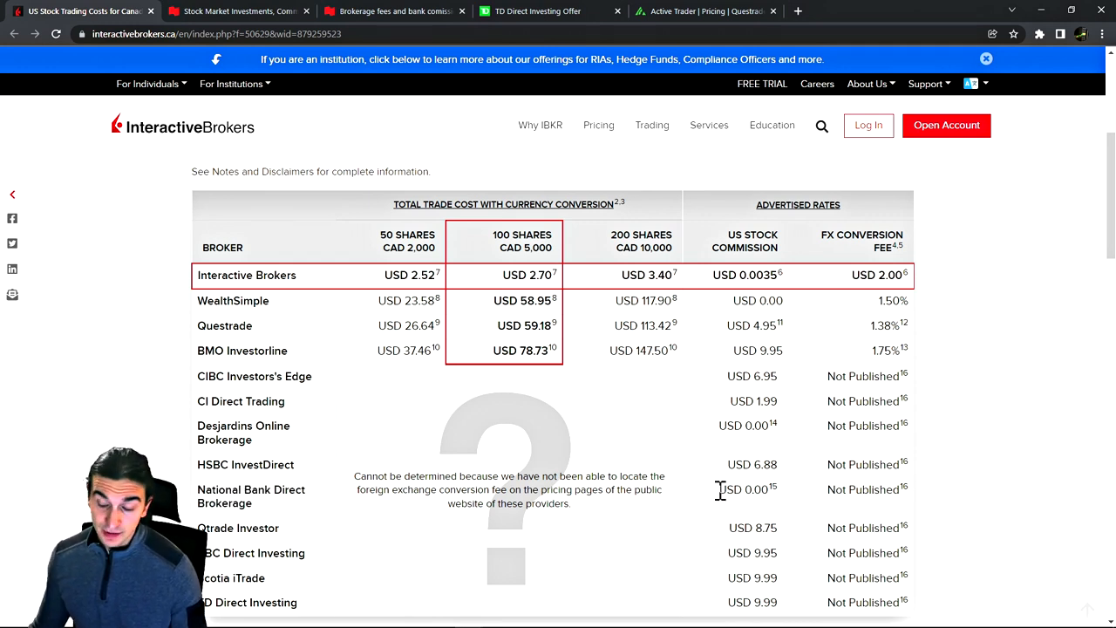
drag(721, 490, 752, 494)
click(767, 496)
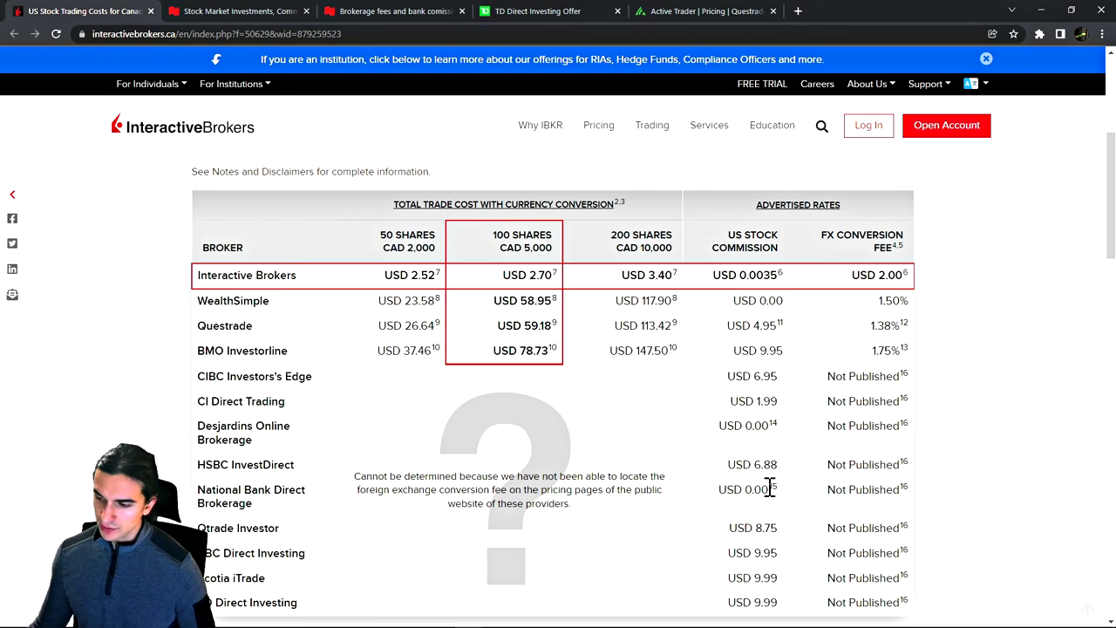
Step: Switch to the National Bank tab and bring up its Brokerage fees and commissions page
click(237, 13)
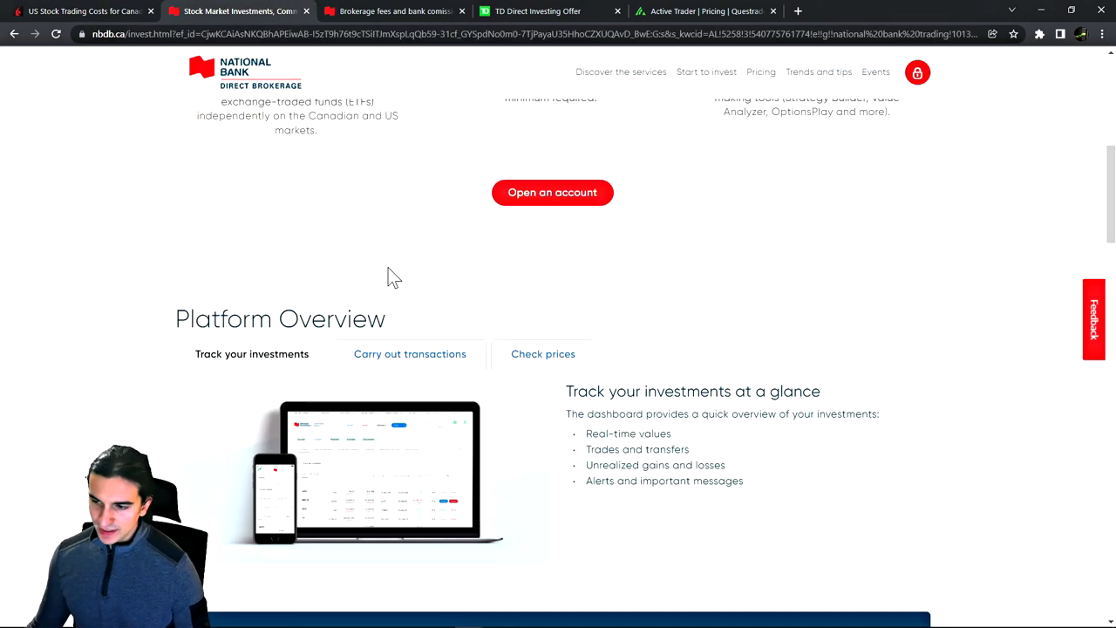
scroll(392, 277, down, 3)
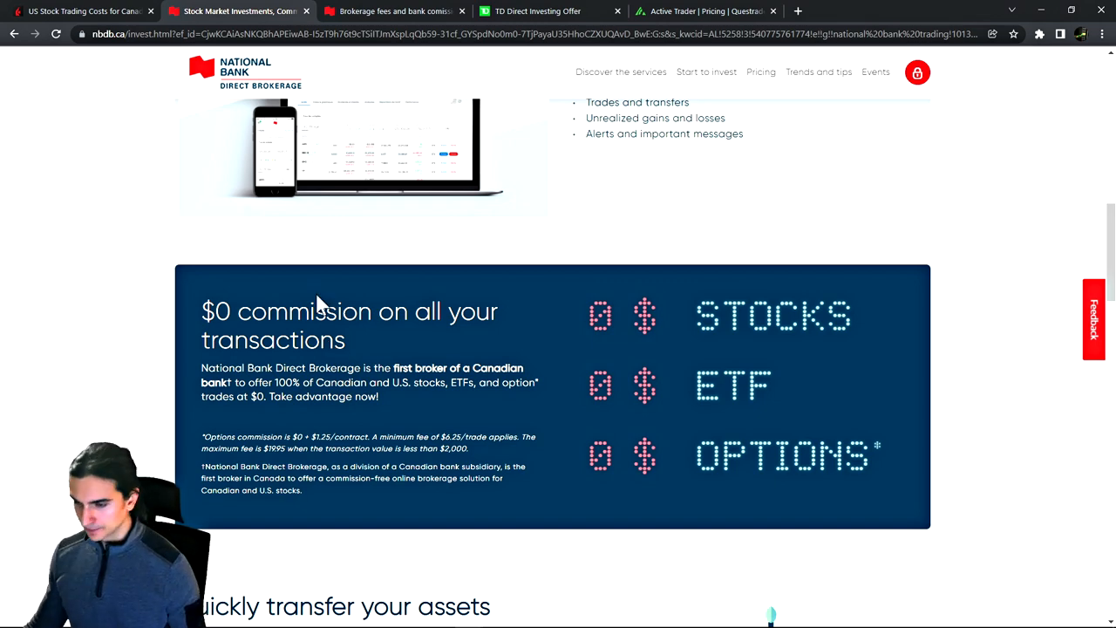
click(385, 21)
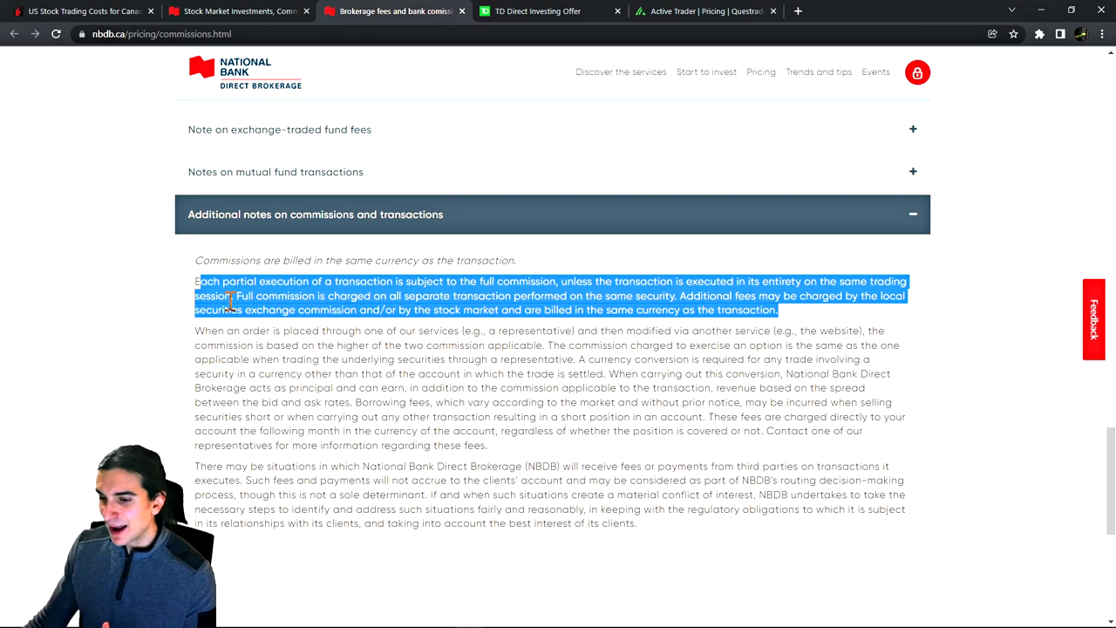
click(274, 294)
scroll(274, 294, up, 5)
scroll(236, 287, up, 4)
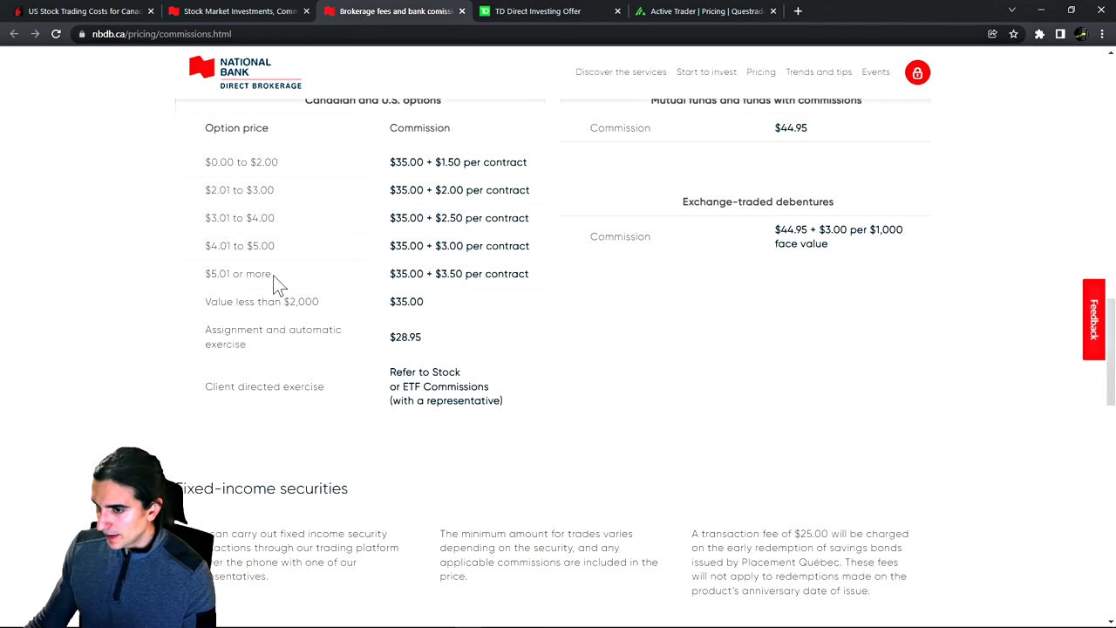
scroll(273, 275, up, 2)
click(761, 75)
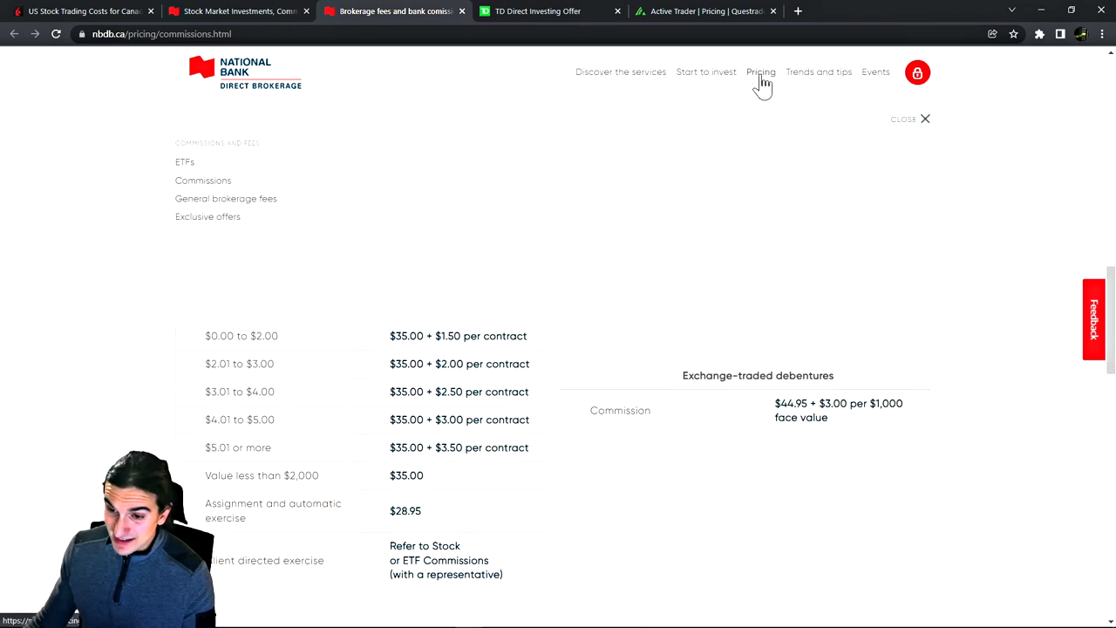
click(204, 181)
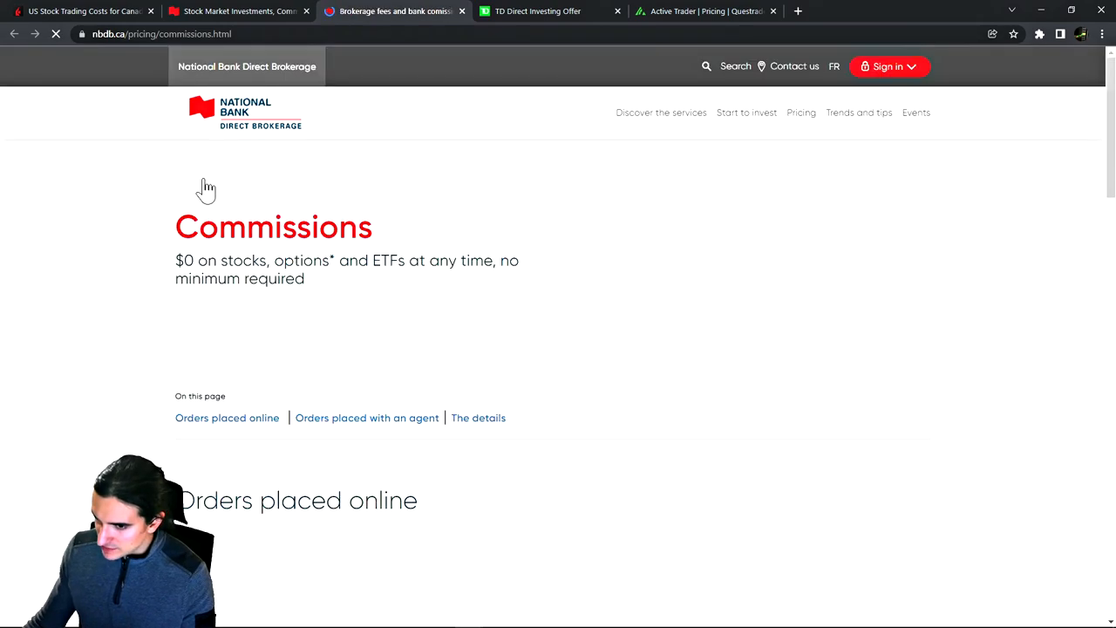
scroll(320, 244, down, 4)
scroll(317, 247, down, 5)
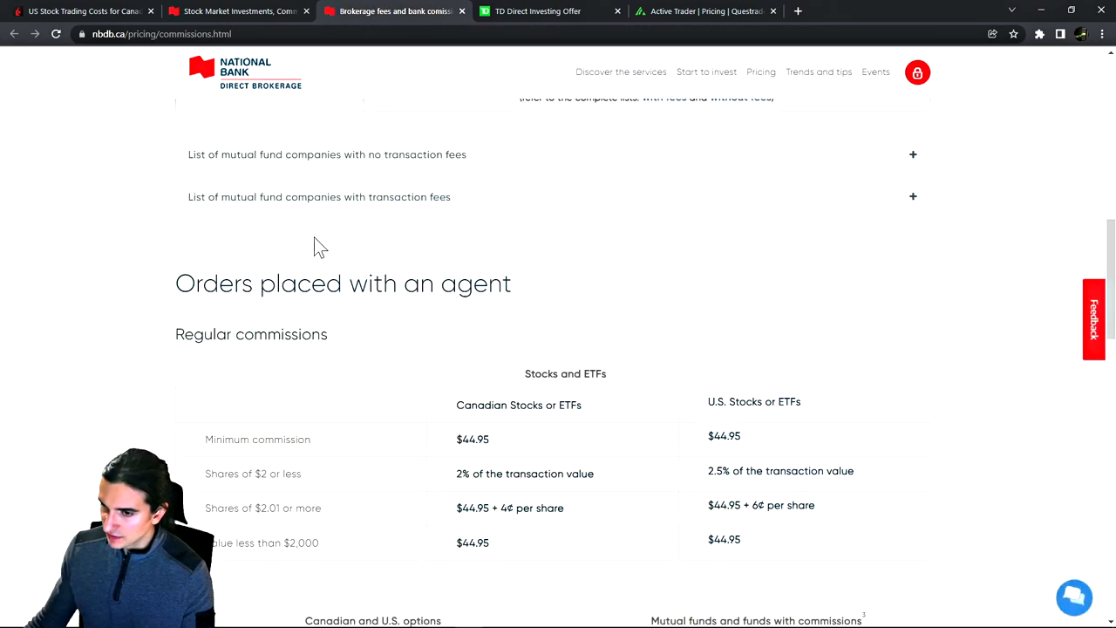
scroll(314, 244, down, 5)
scroll(314, 245, down, 5)
scroll(314, 245, down, 4)
scroll(311, 244, up, 4)
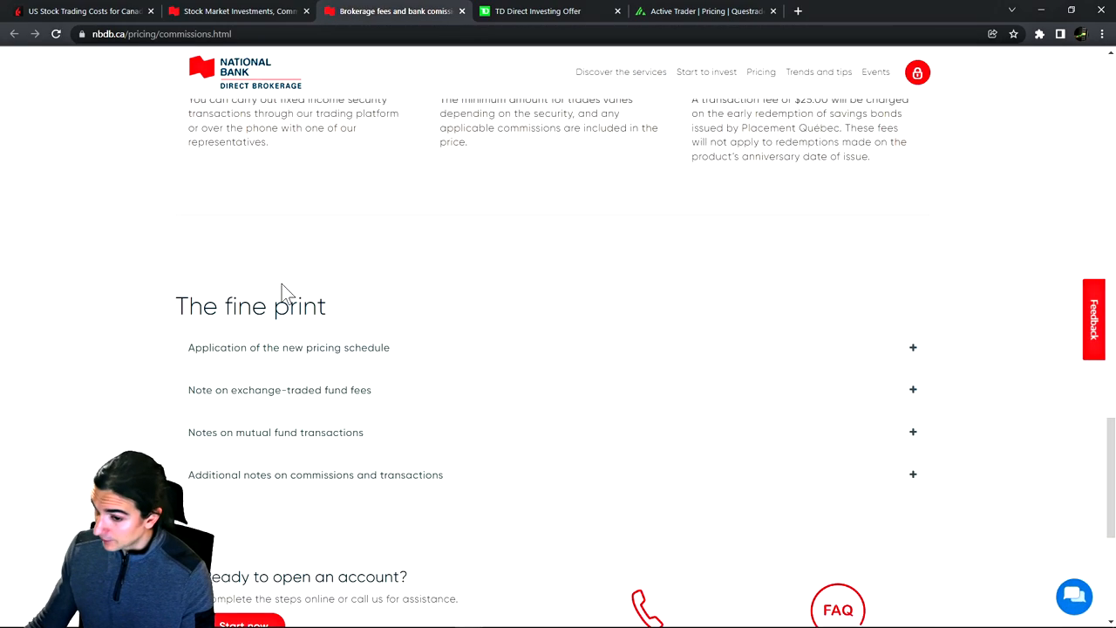
scroll(284, 291, down, 1)
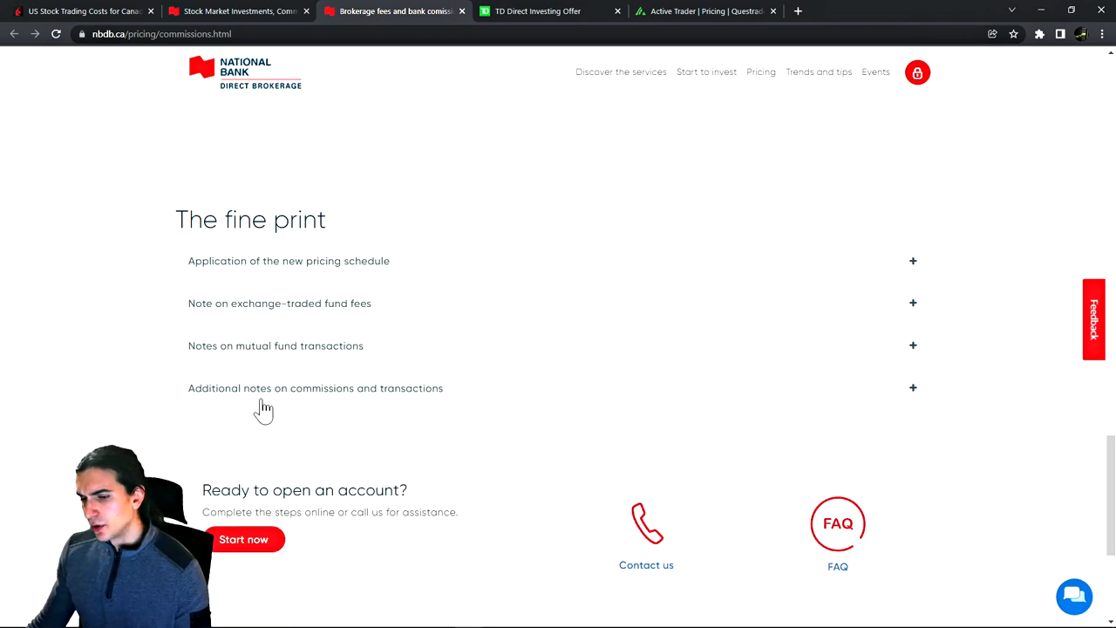
click(262, 402)
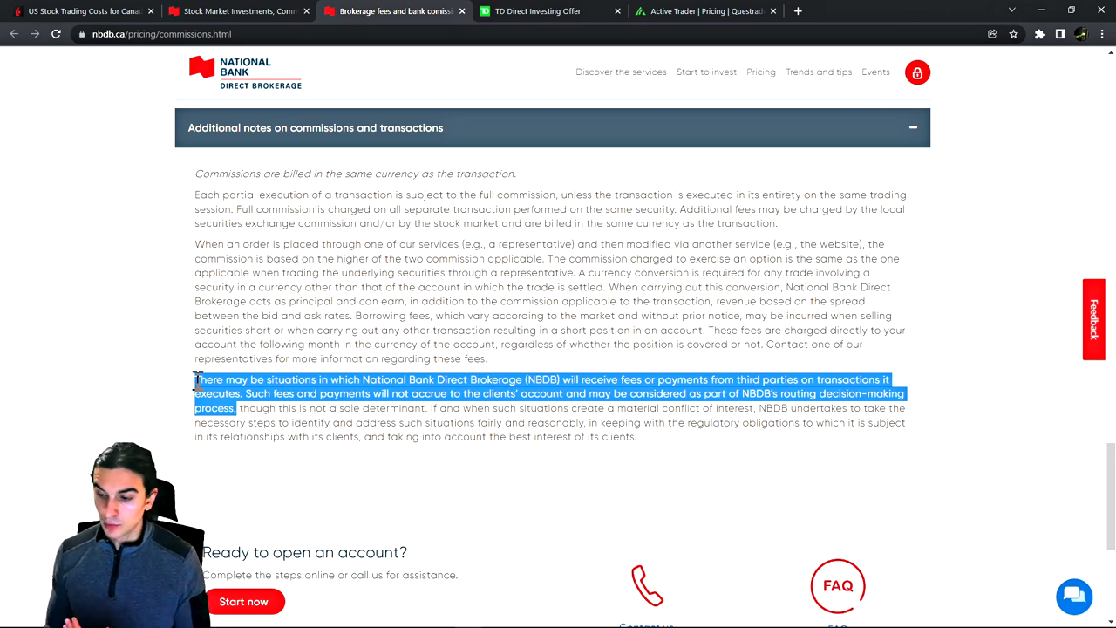
click(197, 380)
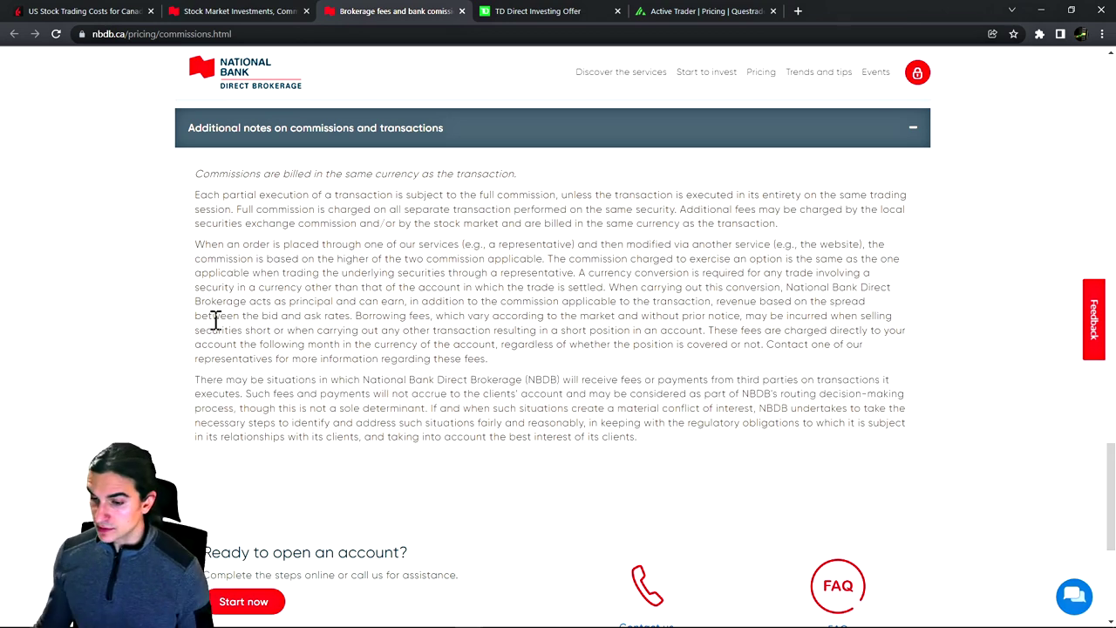
click(88, 10)
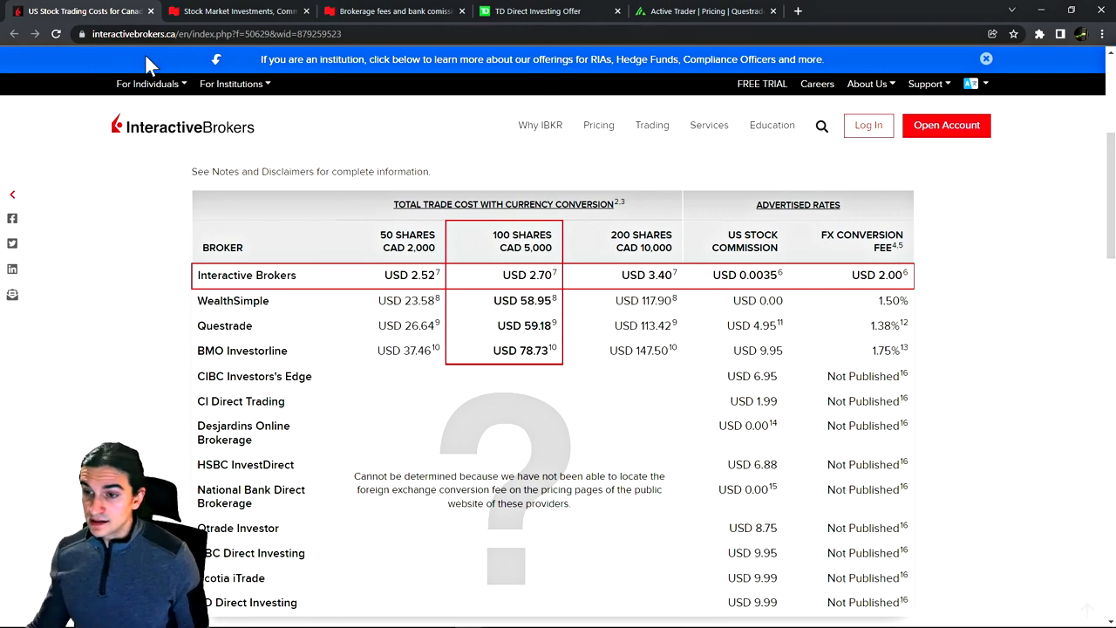
click(359, 18)
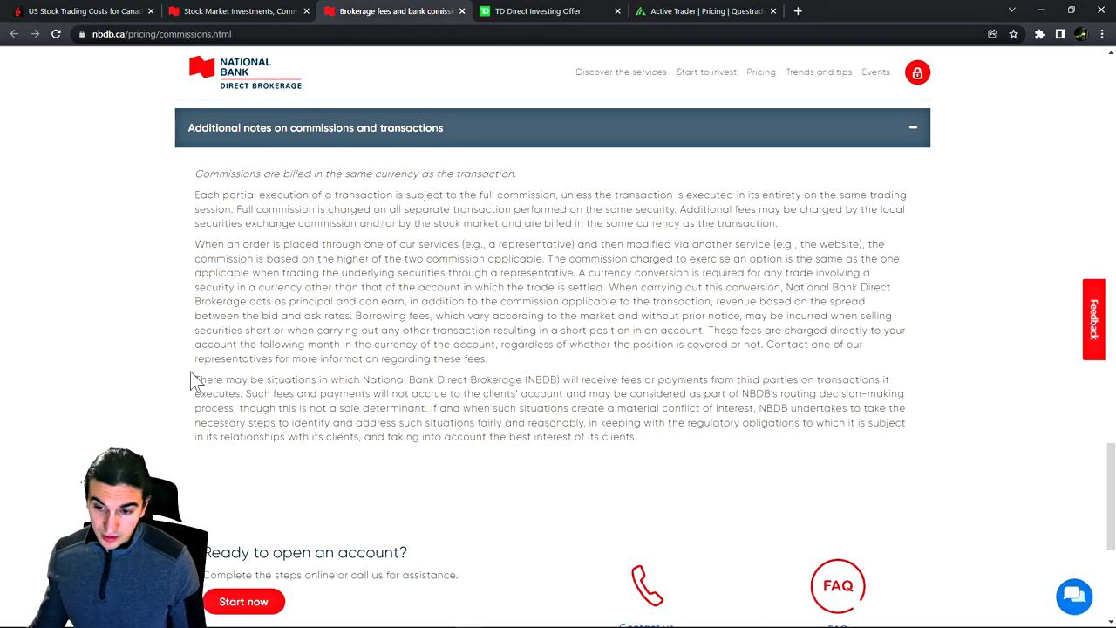
drag(194, 381, 384, 412)
click(387, 415)
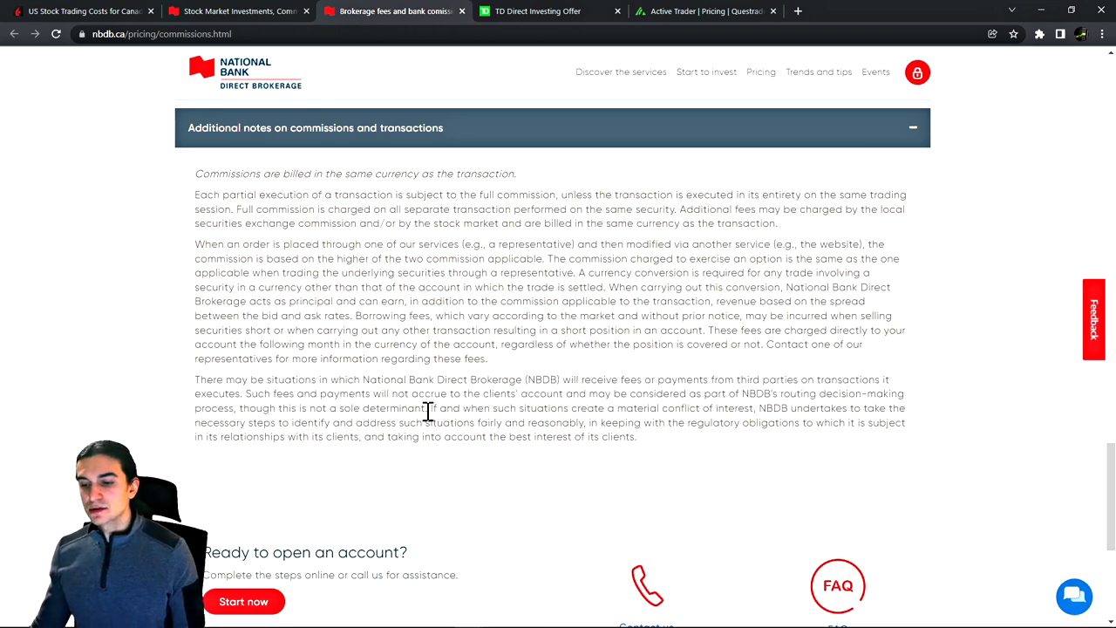
drag(425, 410, 199, 378)
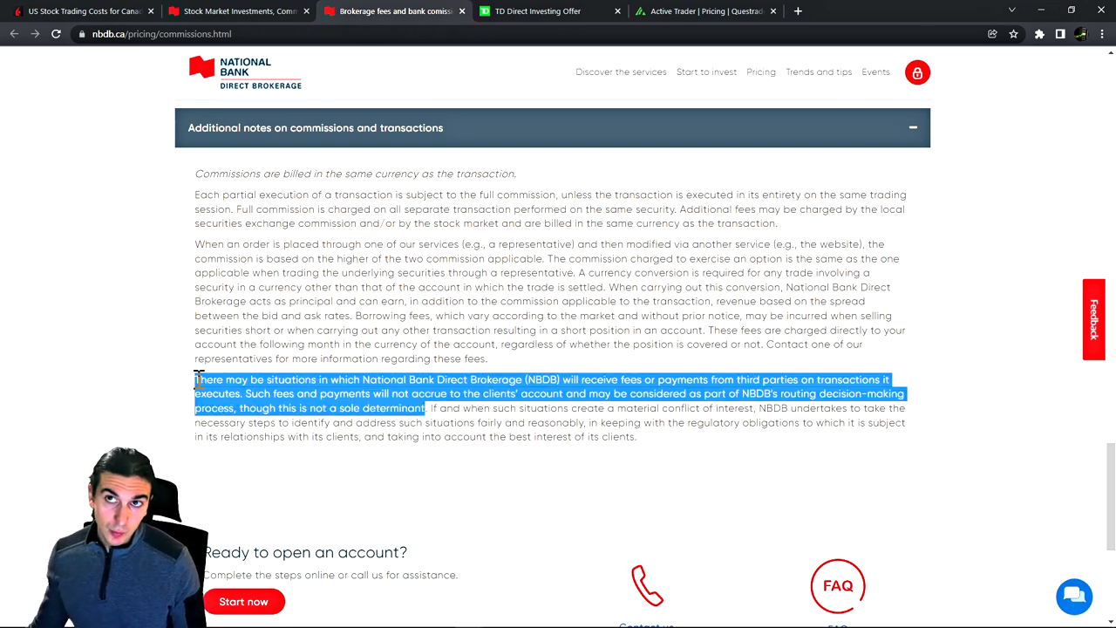
click(429, 414)
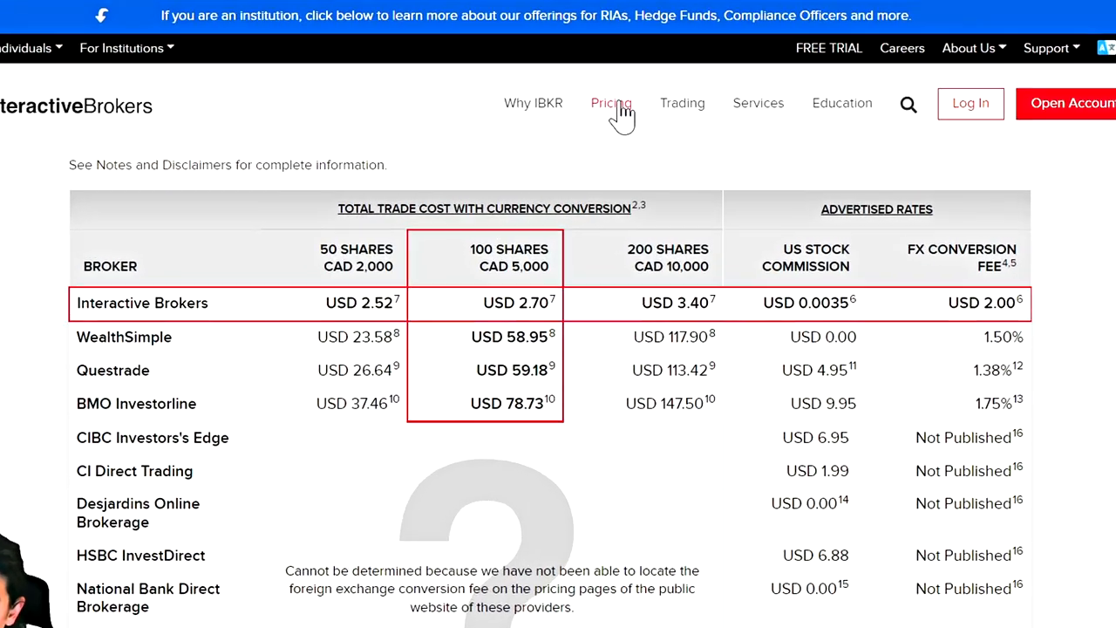
Step: Go to the Commissions page from the Pricing menu and highlight the Tiered and Fixed headings
click(606, 129)
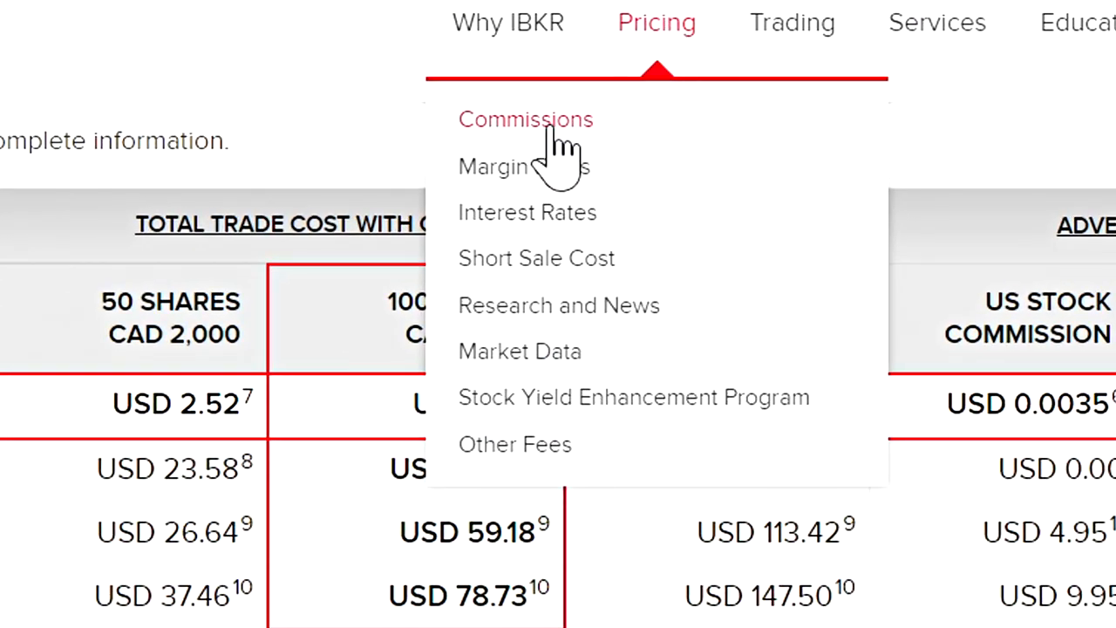
click(548, 126)
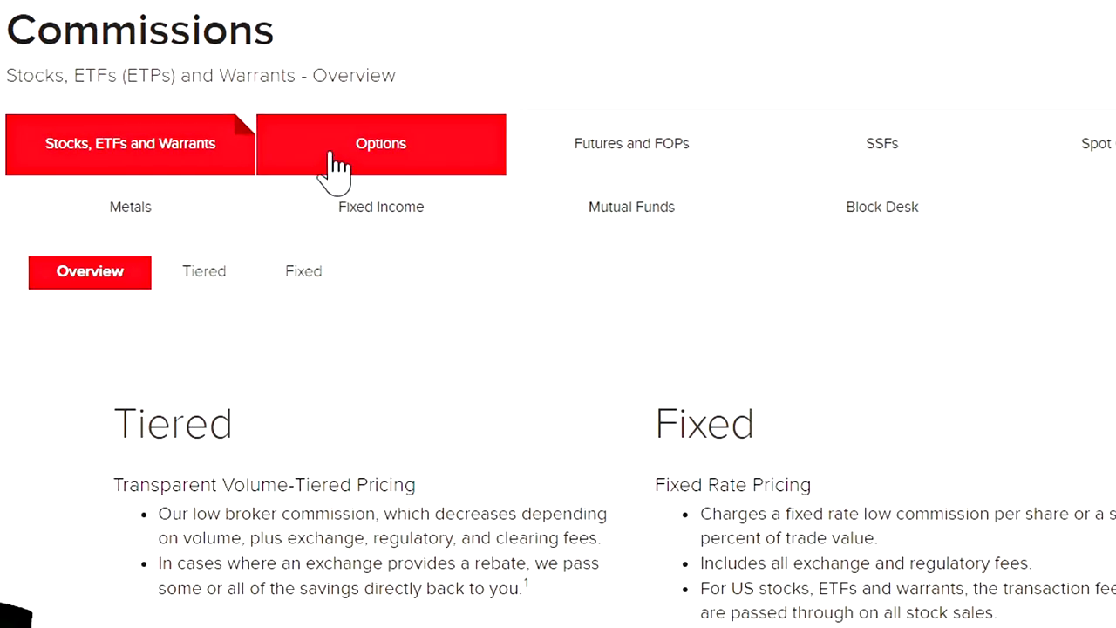
scroll(350, 318, down, 2)
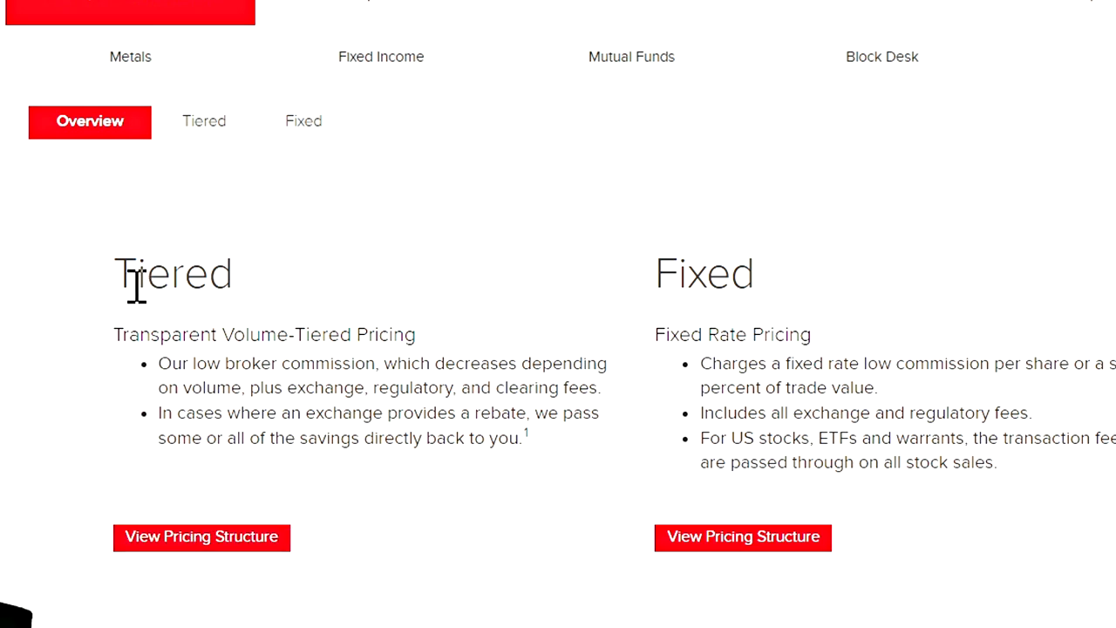
drag(114, 276, 237, 275)
click(236, 277)
drag(661, 273, 755, 273)
click(755, 273)
Step: Point out the Tiered option again and go to its detailed pricing structure
drag(119, 279, 240, 279)
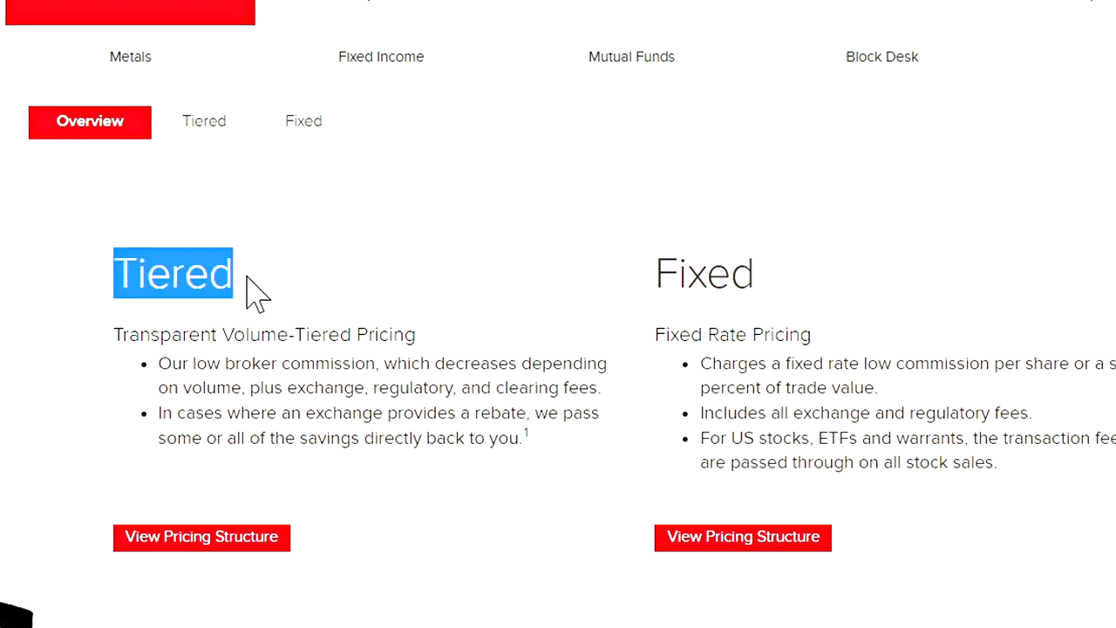
click(253, 290)
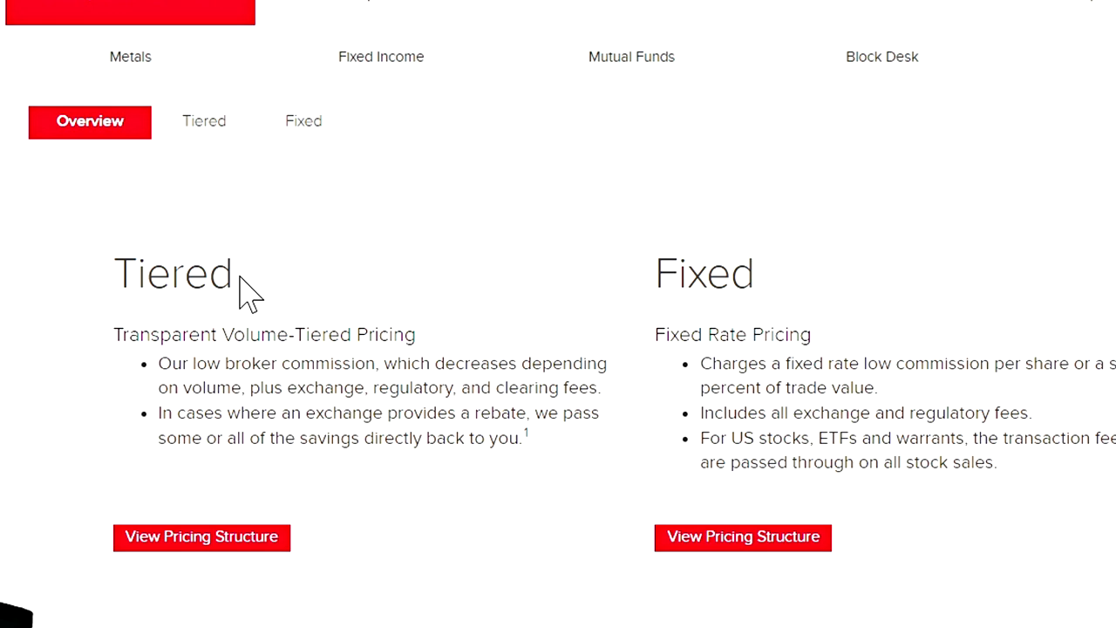
click(207, 563)
Step: Highlight the North America heading on the tiered pricing page
mouse_move(196, 390)
mouse_down()
mouse_move(342, 390)
mouse_move(192, 393)
mouse_up()
click(342, 393)
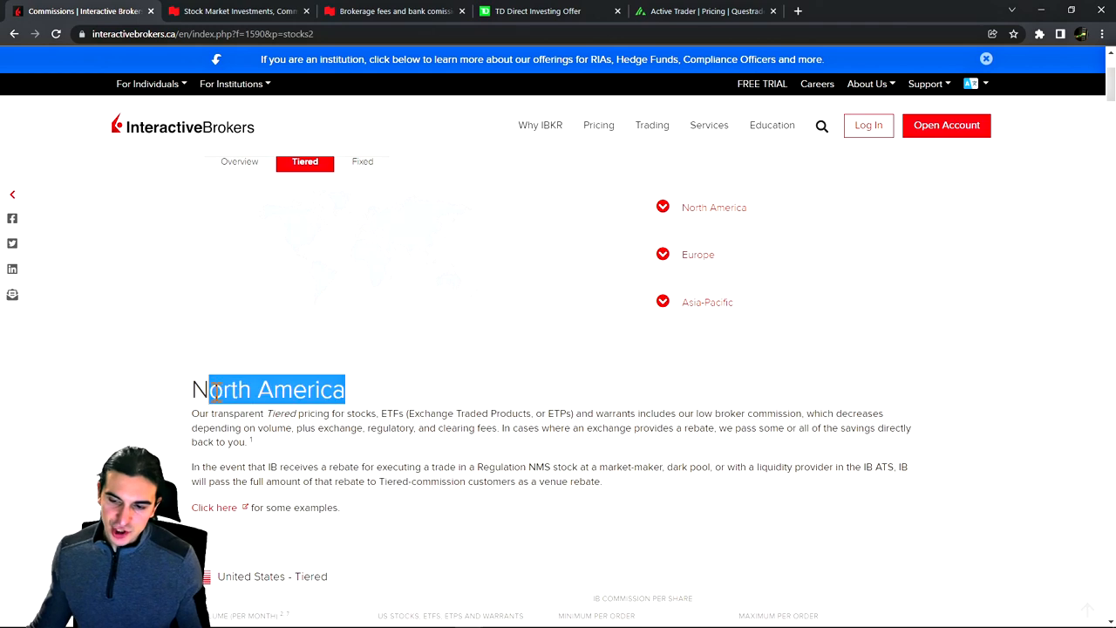
click(192, 393)
scroll(262, 366, down, 2)
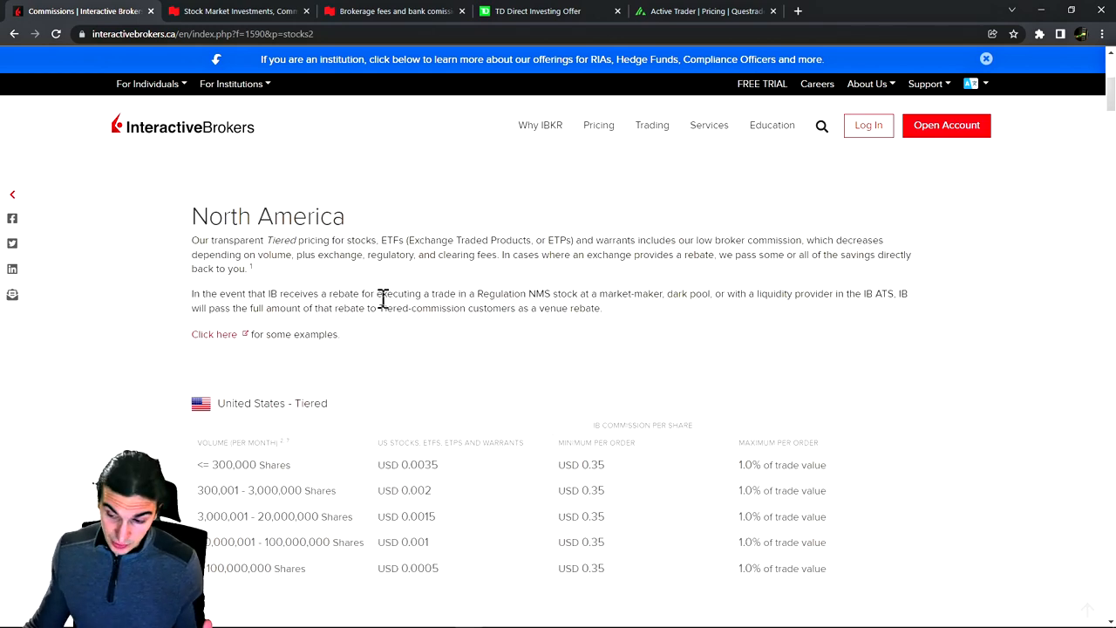
scroll(456, 340, down, 1)
drag(558, 366, 593, 365)
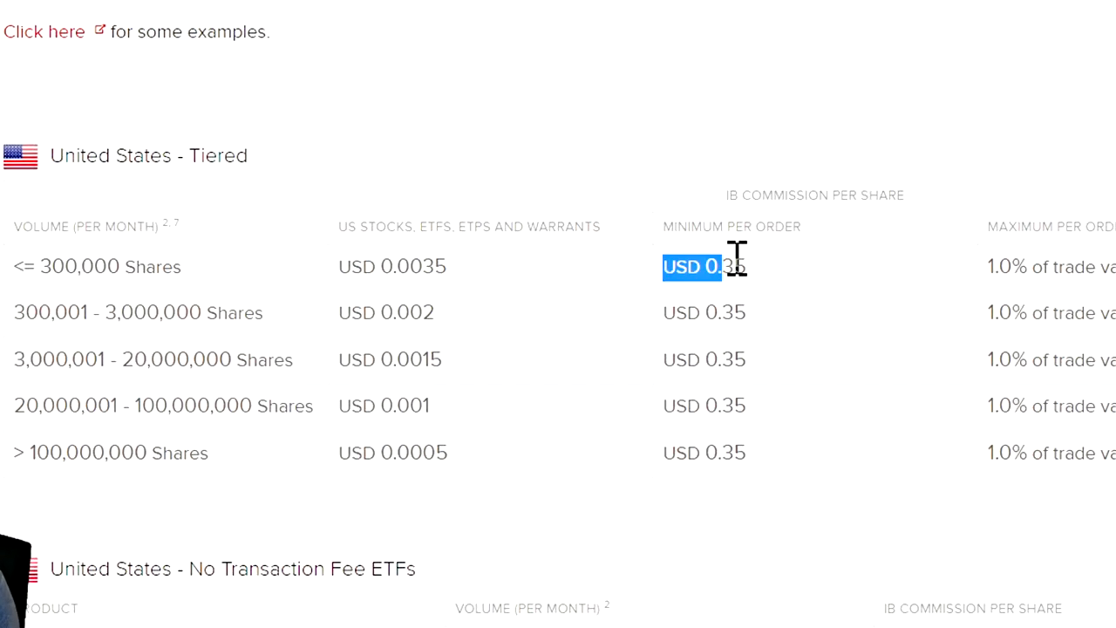
Step: Highlight the USD 0.35 minimum per order in the United States - Tiered table
drag(737, 258, 790, 267)
click(683, 267)
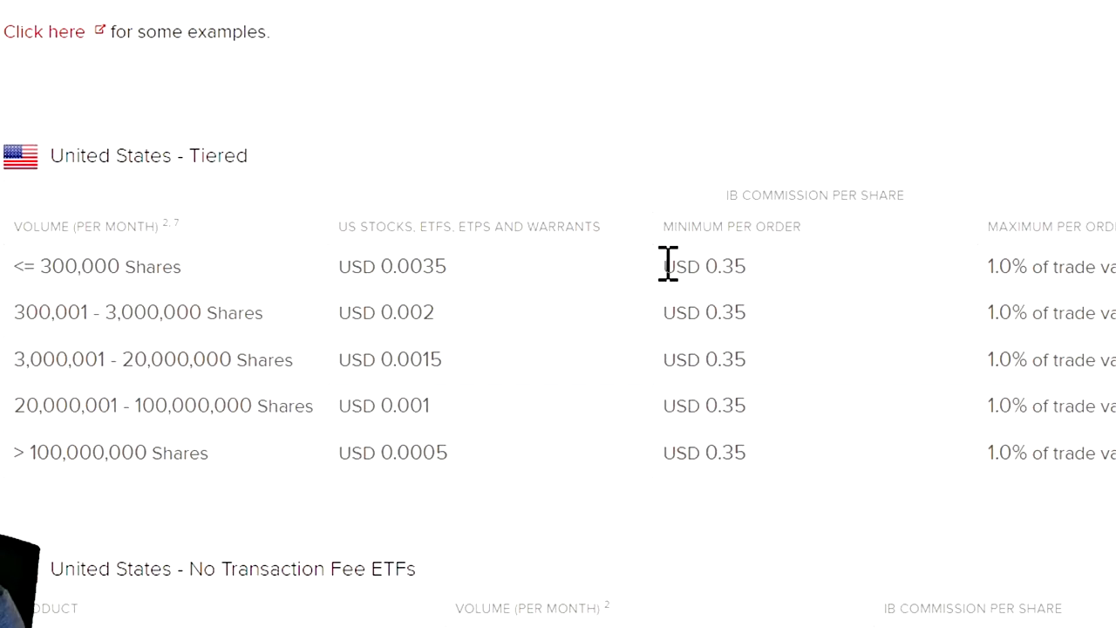
mouse_move(668, 266)
mouse_down()
mouse_move(751, 276)
mouse_move(672, 275)
mouse_up()
click(751, 276)
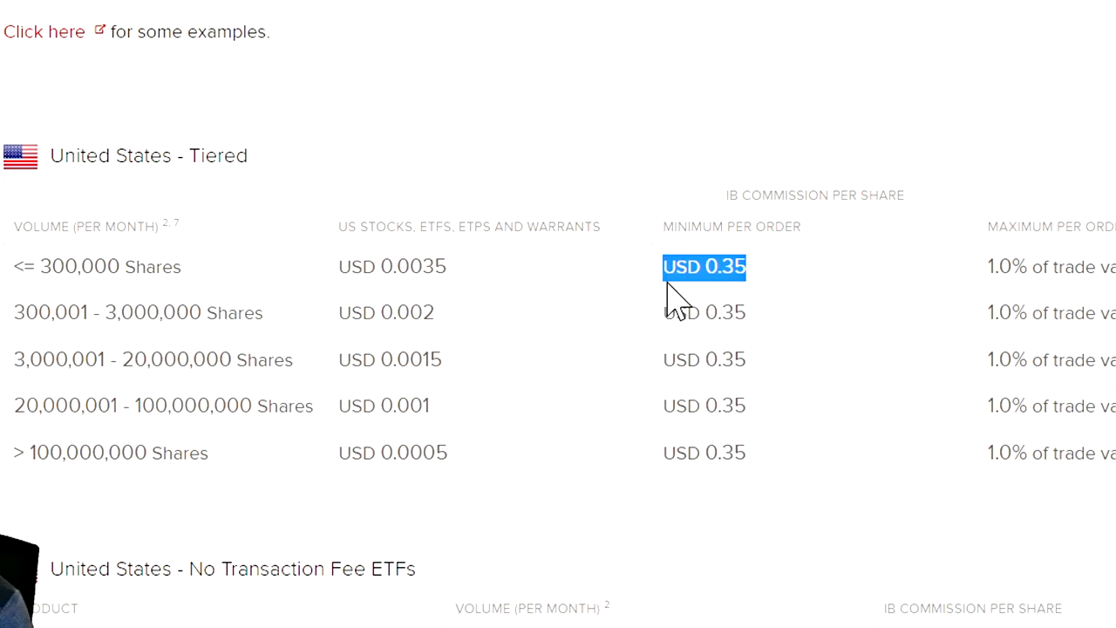
click(670, 288)
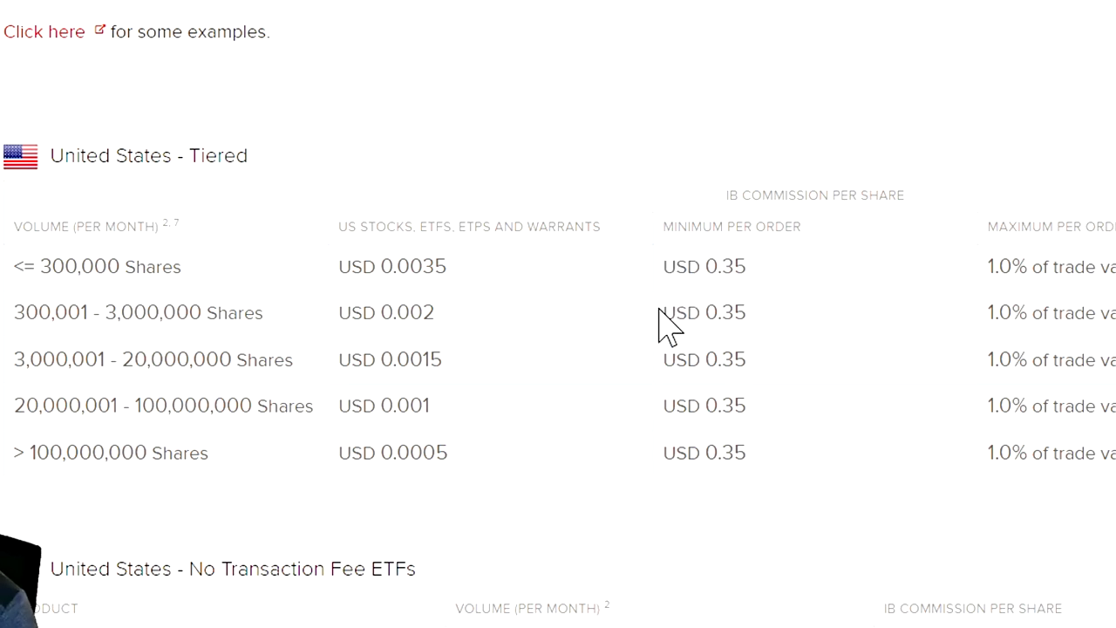
Step: Highlight the 1.0% maximum and USD 0.0035 per-share rate, then start entering the rate in the calculator
triple_click(996, 266)
drag(340, 266, 450, 272)
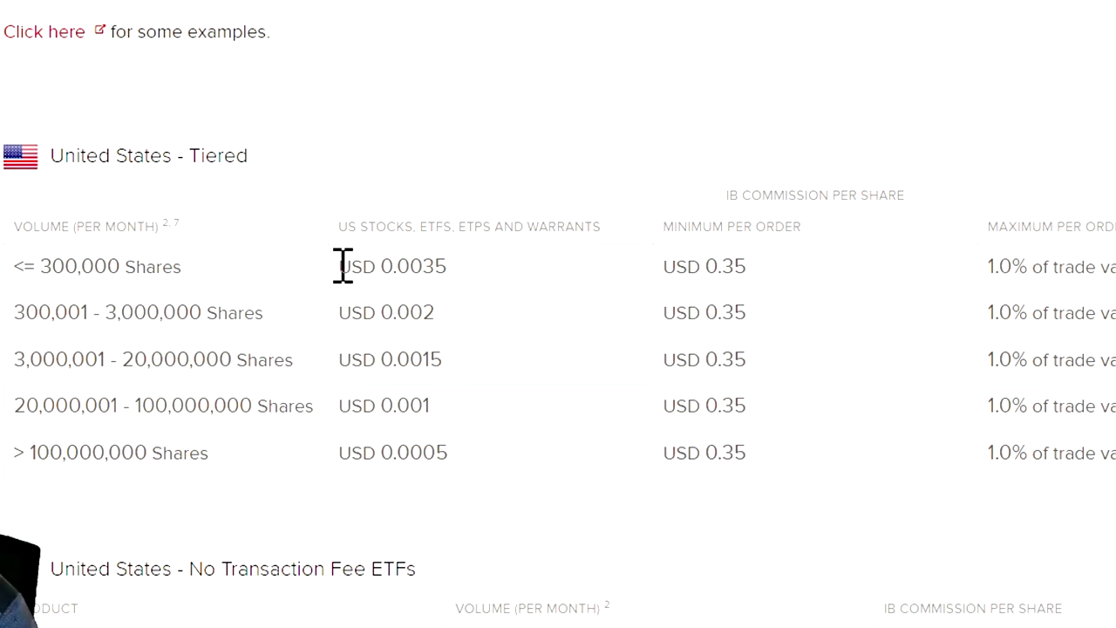
click(449, 271)
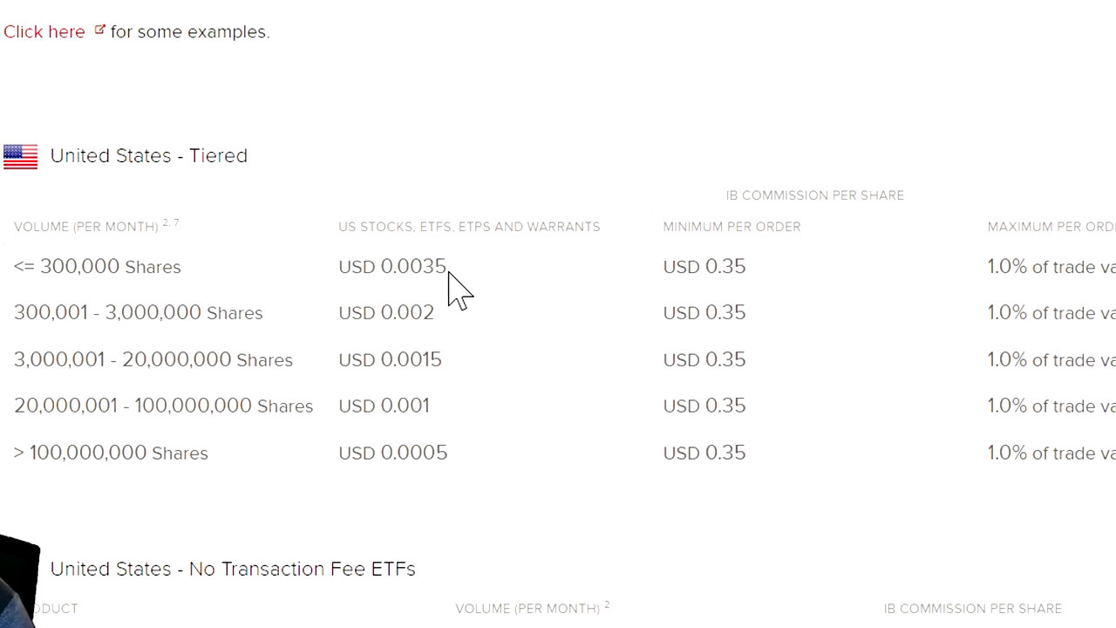
drag(424, 269, 445, 268)
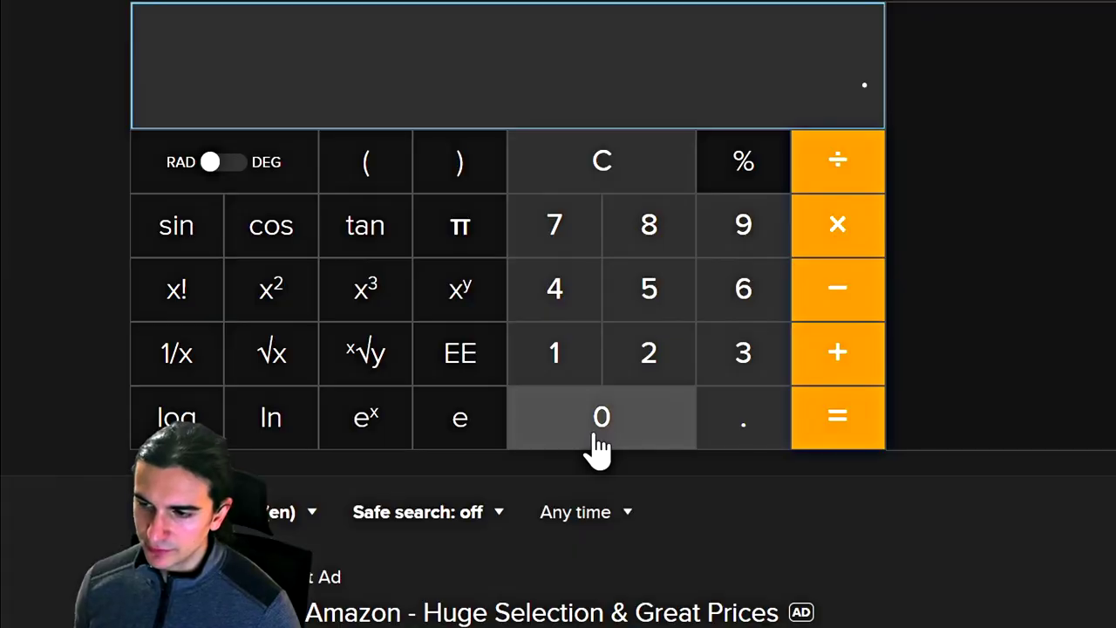
click(600, 448)
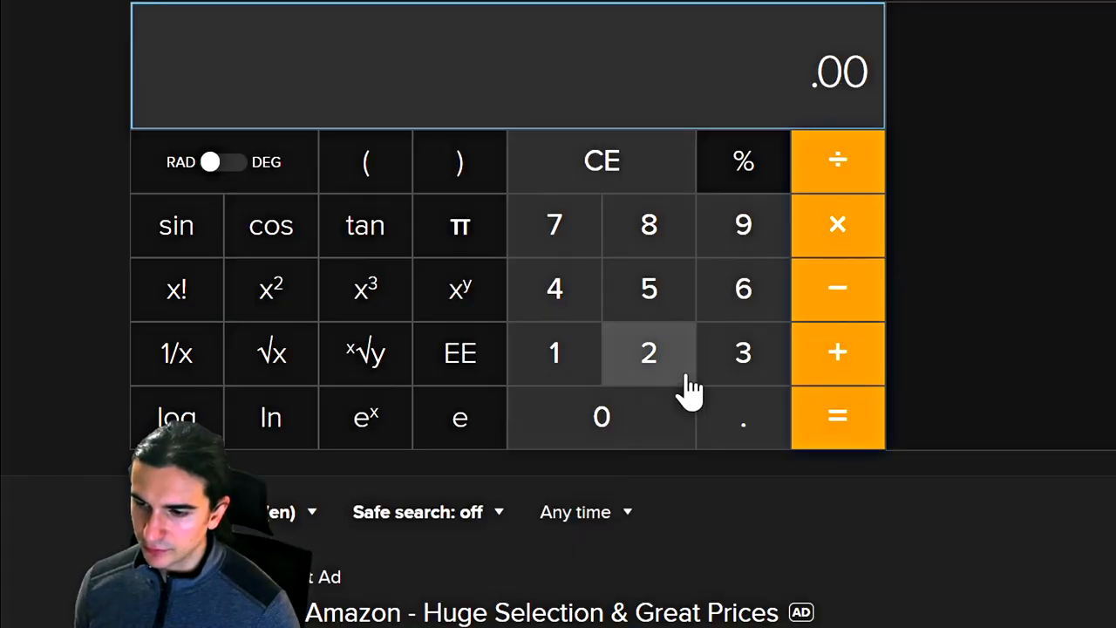
Step: Work out .0035 × 100 on the calculator and highlight the expression and result
click(729, 362)
click(670, 305)
click(840, 226)
click(571, 358)
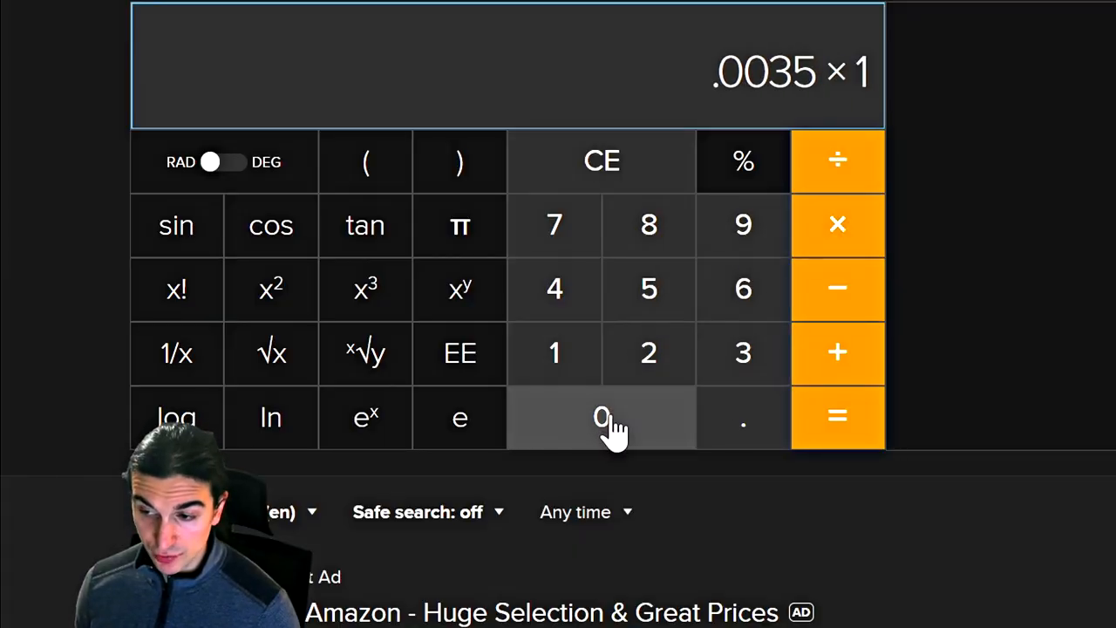
click(613, 429)
click(613, 429)
click(844, 437)
drag(837, 31, 862, 30)
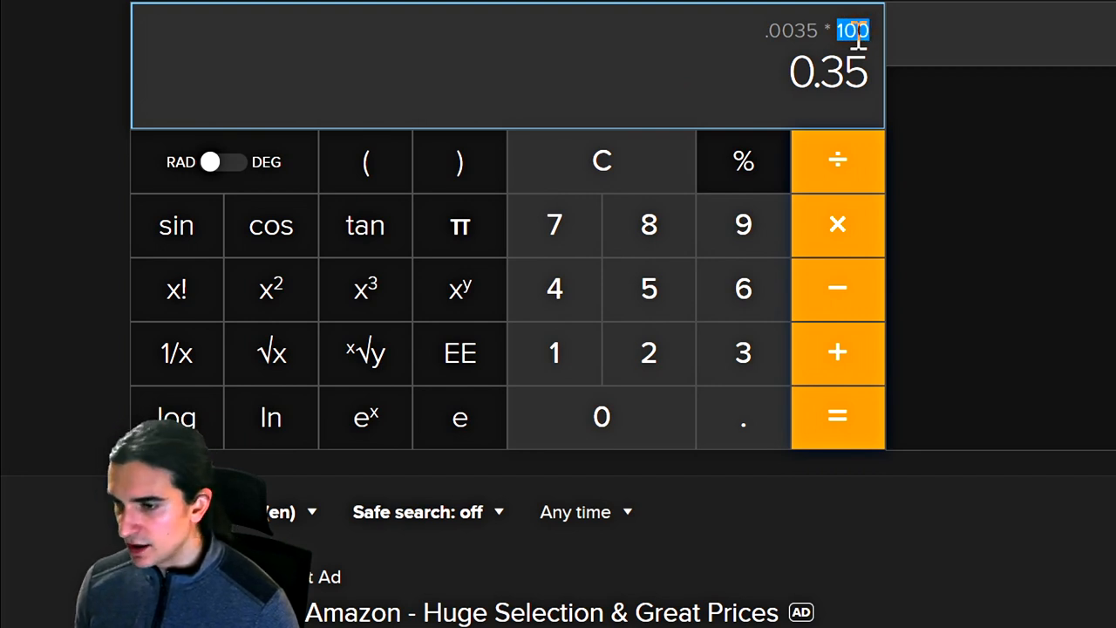
click(810, 69)
drag(793, 80, 865, 85)
click(863, 82)
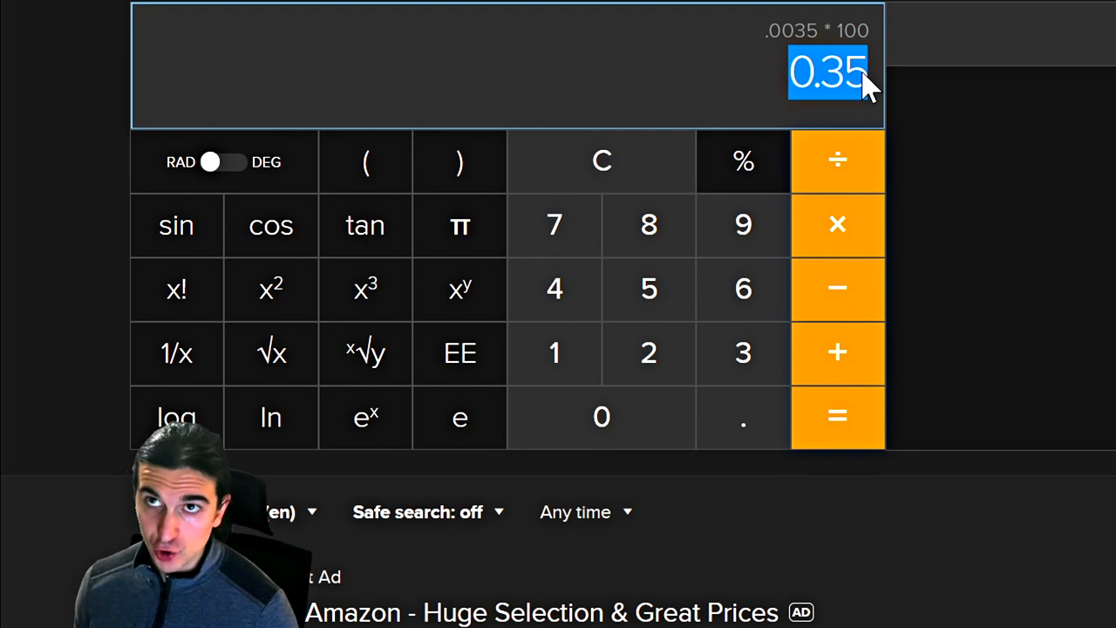
Step: Clear the calculator and work out .0035 × 1000 for a 1000-share commission
click(641, 179)
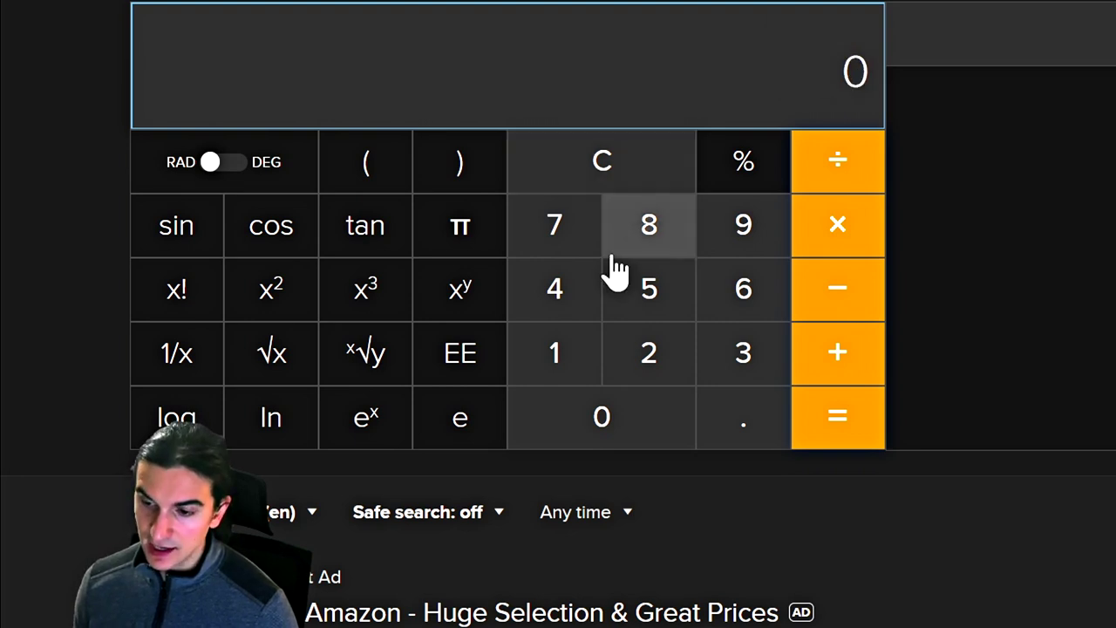
click(728, 432)
click(643, 429)
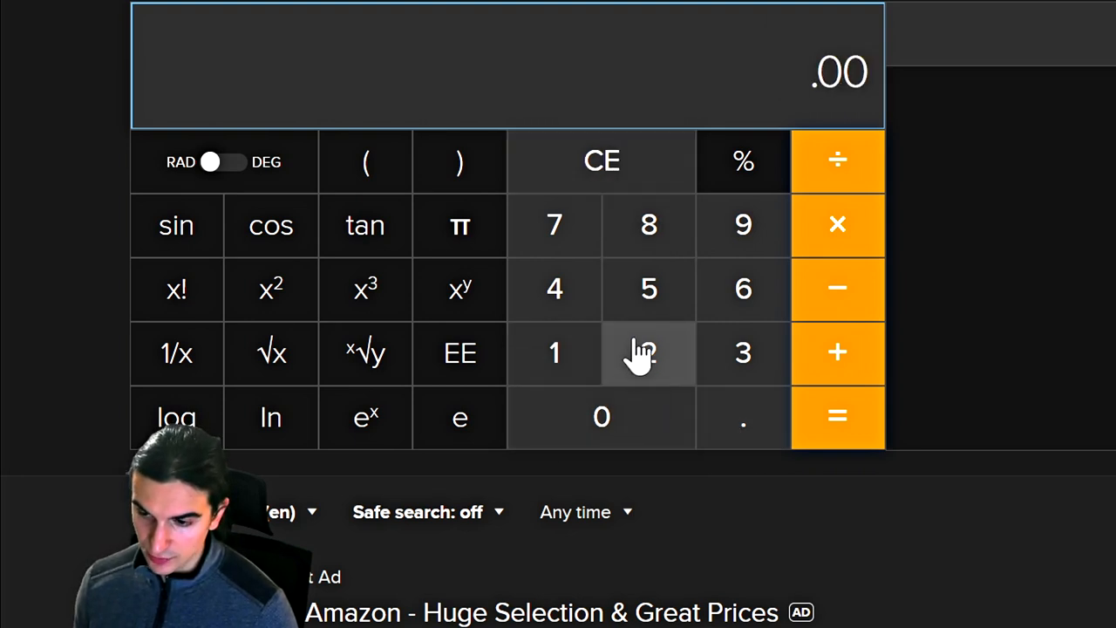
click(743, 353)
click(650, 289)
click(837, 225)
click(555, 353)
click(589, 426)
click(589, 426)
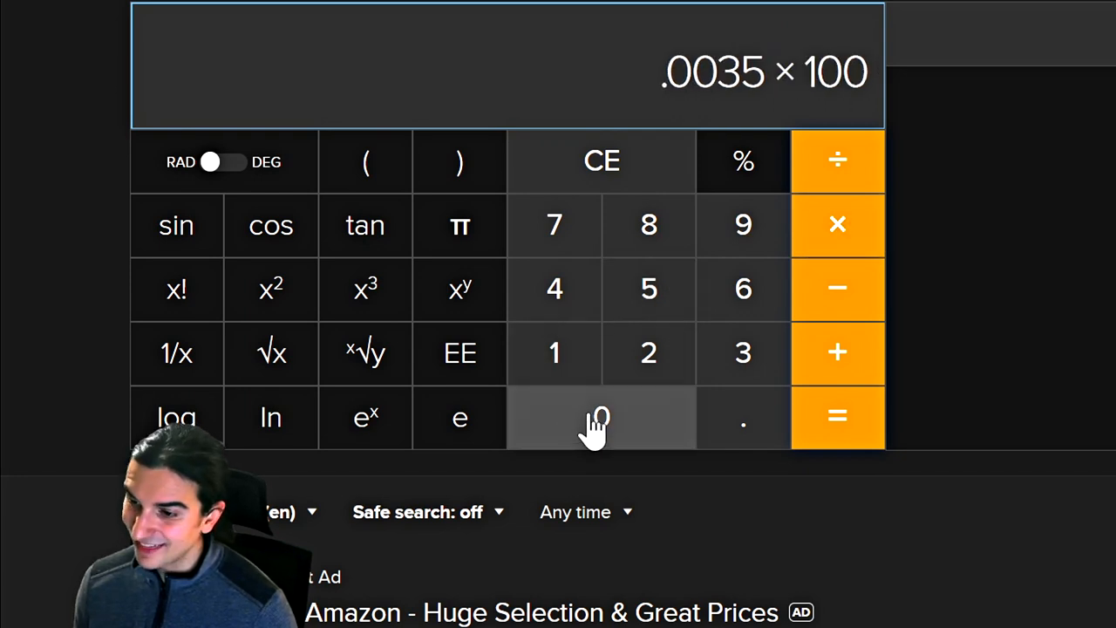
click(824, 423)
Step: Highlight the 3.5 result, then switch to the Questrade pricing page
drag(815, 79, 860, 77)
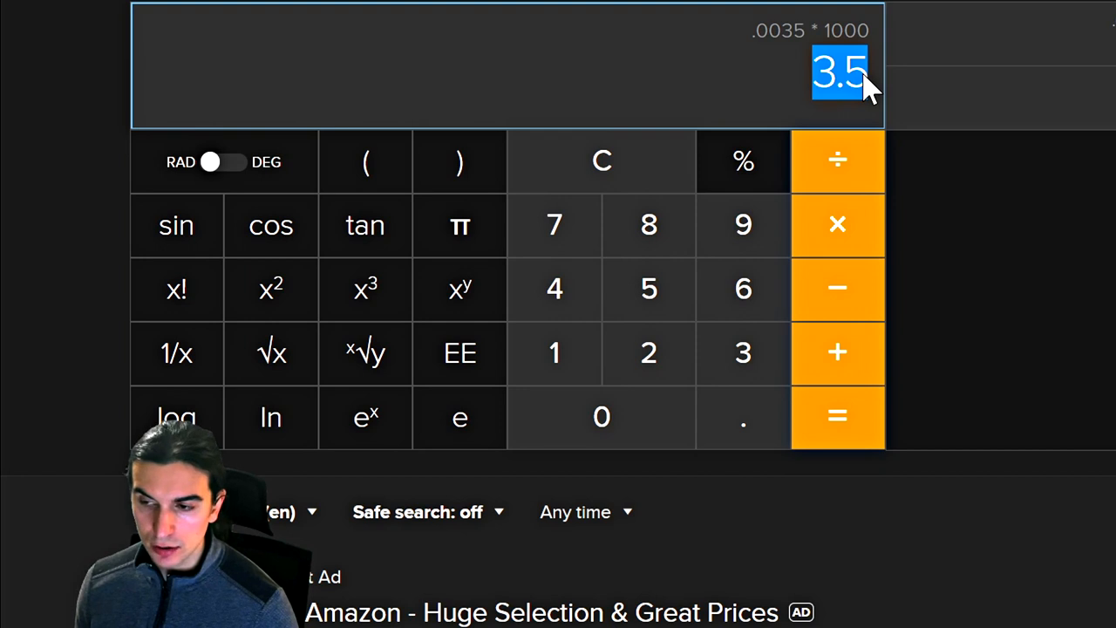
click(865, 77)
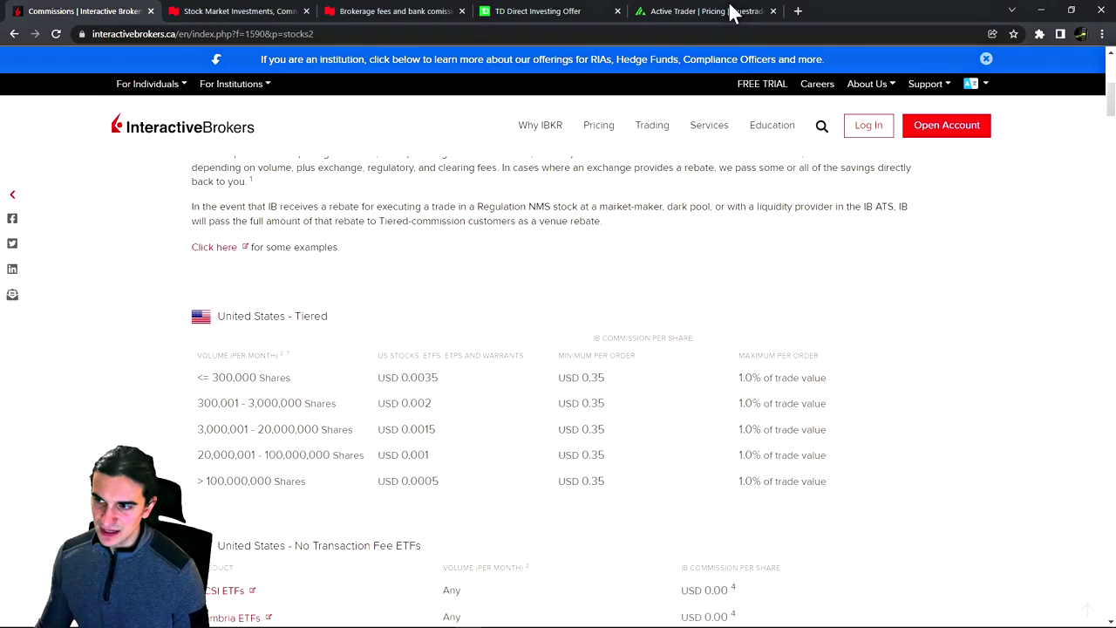
click(735, 12)
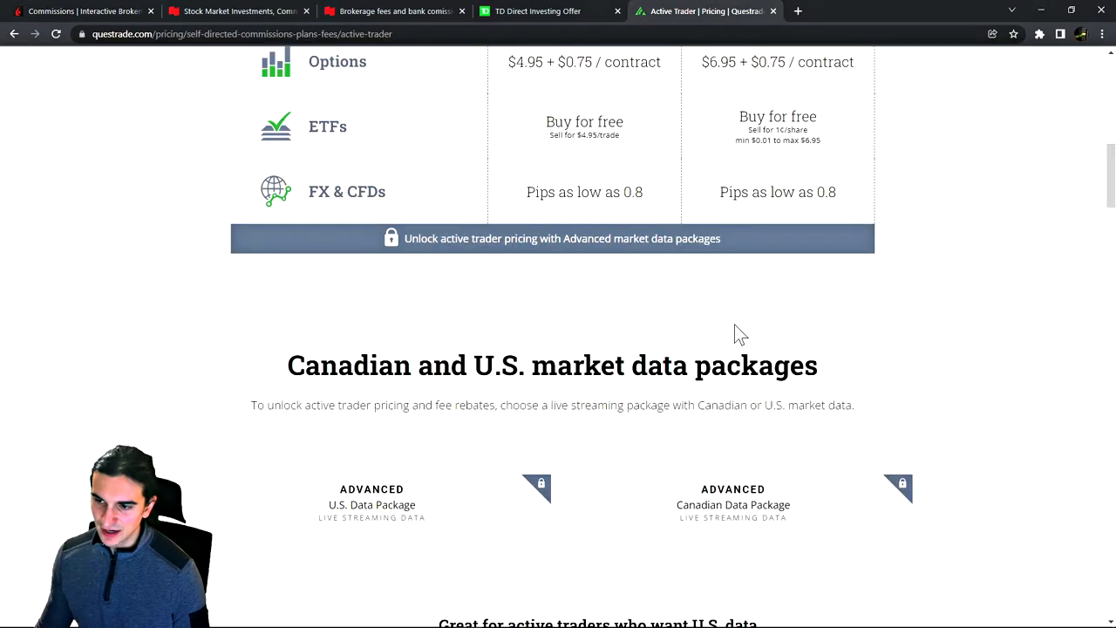
Step: Glance at the TD tab, return to IBKR commissions and highlight the United States - Tiered heading
click(548, 12)
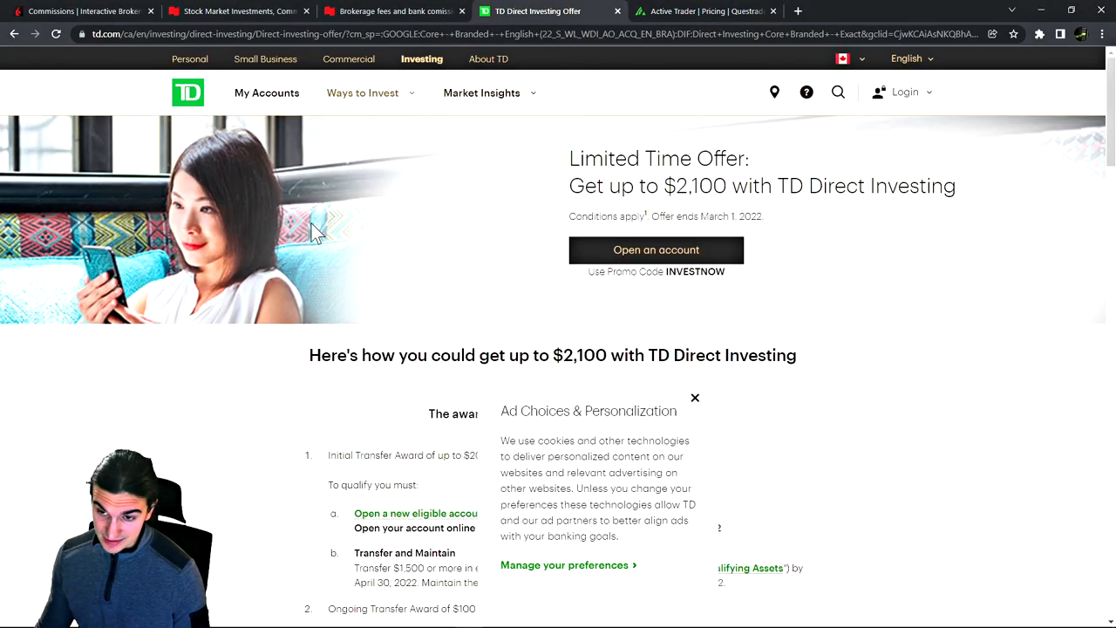
click(108, 11)
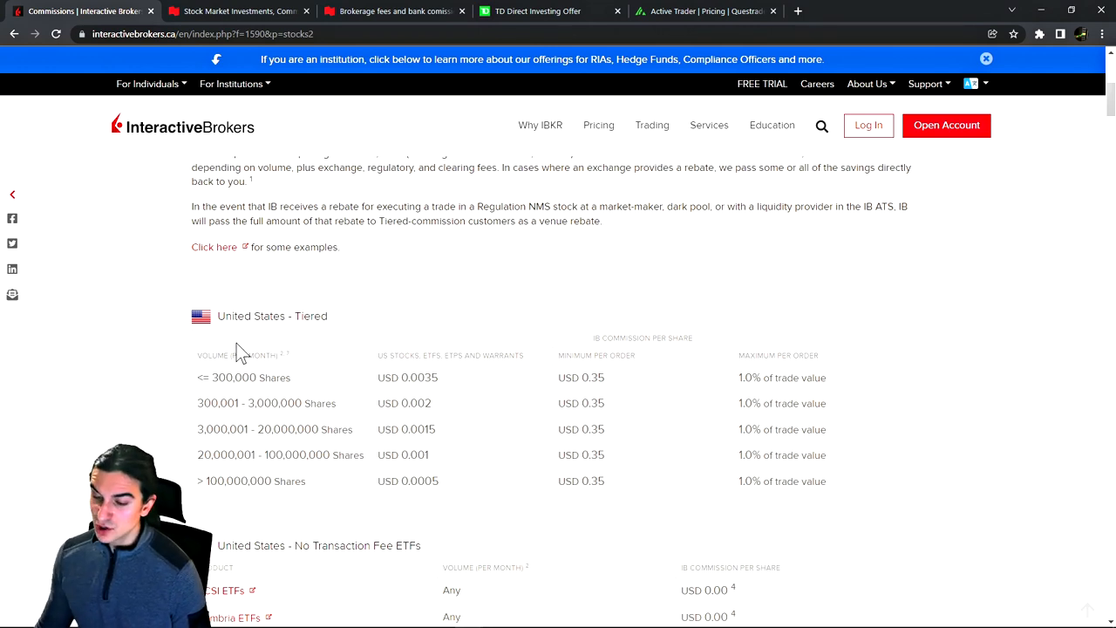
drag(218, 316, 227, 317)
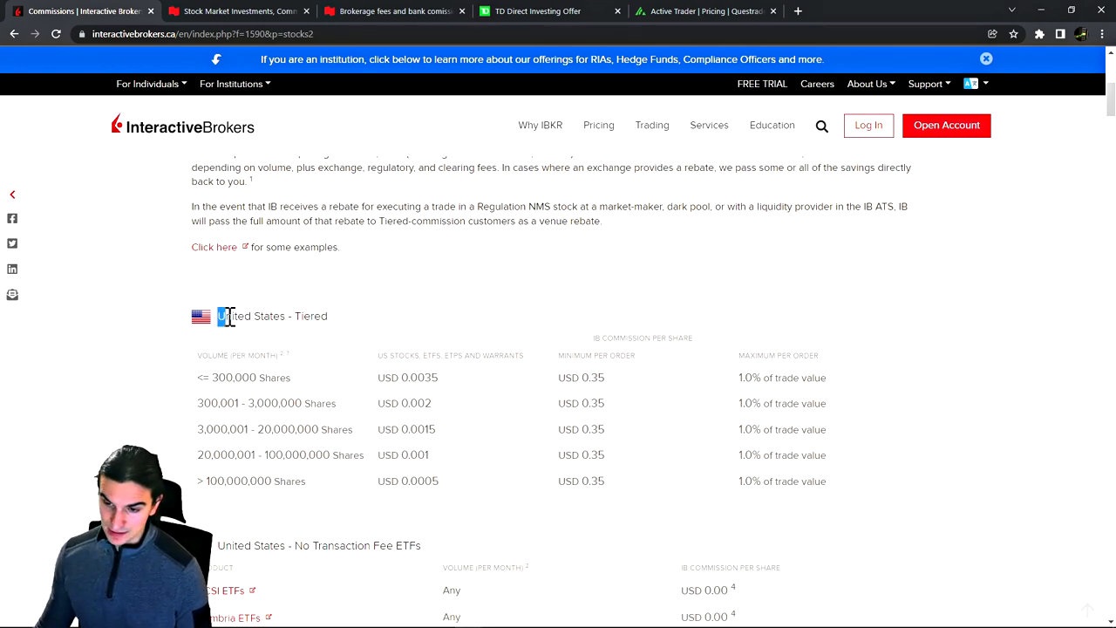
click(230, 319)
drag(331, 317, 222, 319)
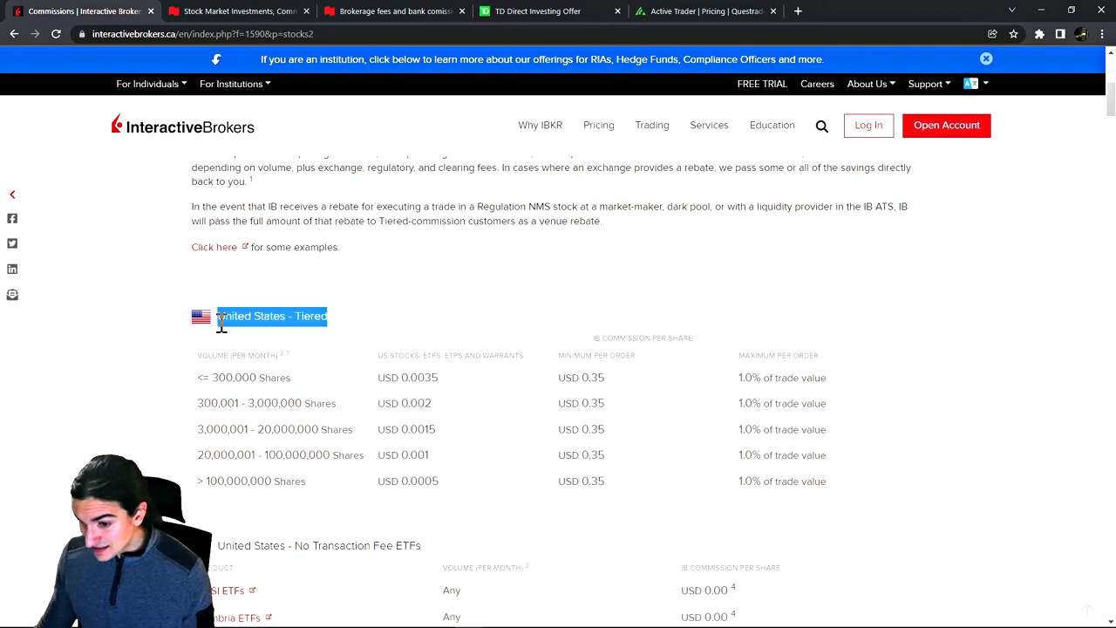
click(220, 317)
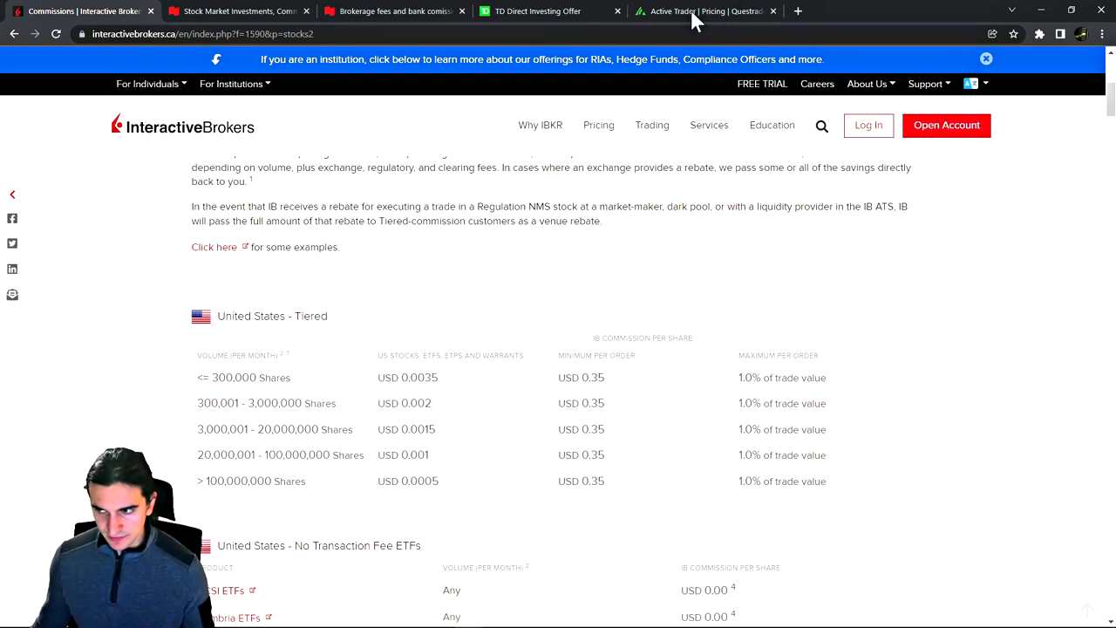
Step: Highlight the venue rebate paragraph above the US tiered table twice
drag(354, 250, 192, 206)
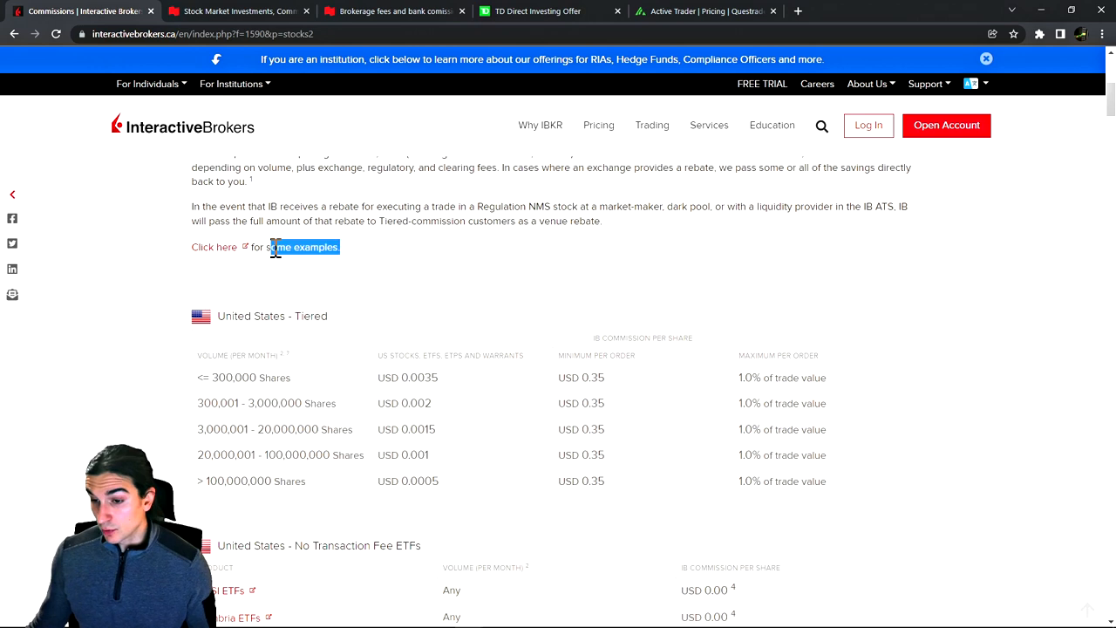
click(192, 214)
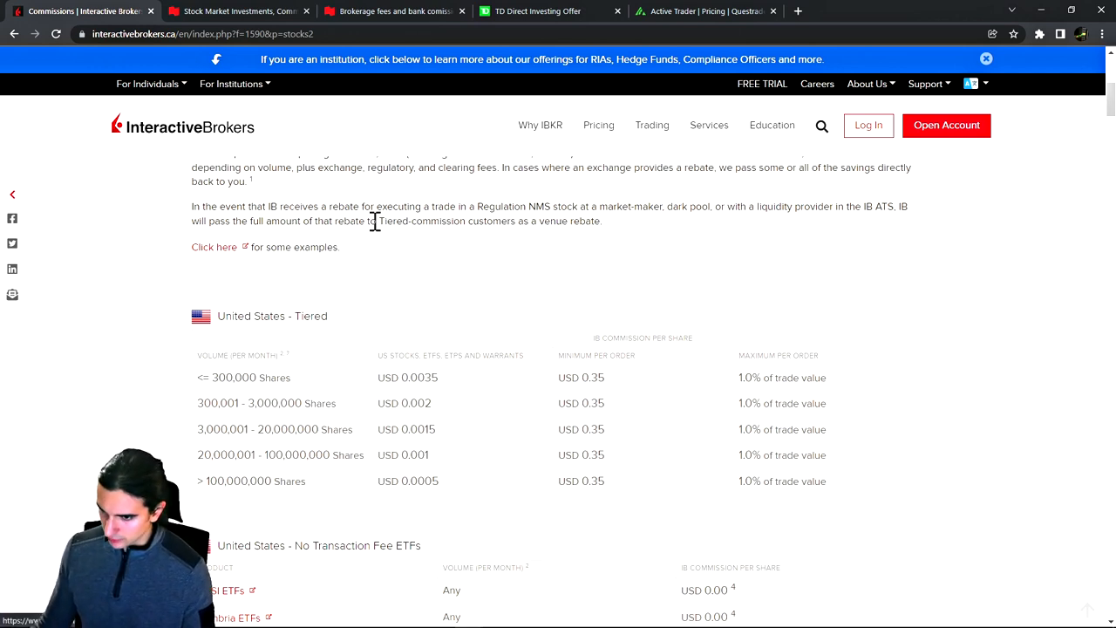
drag(349, 249, 195, 214)
click(195, 214)
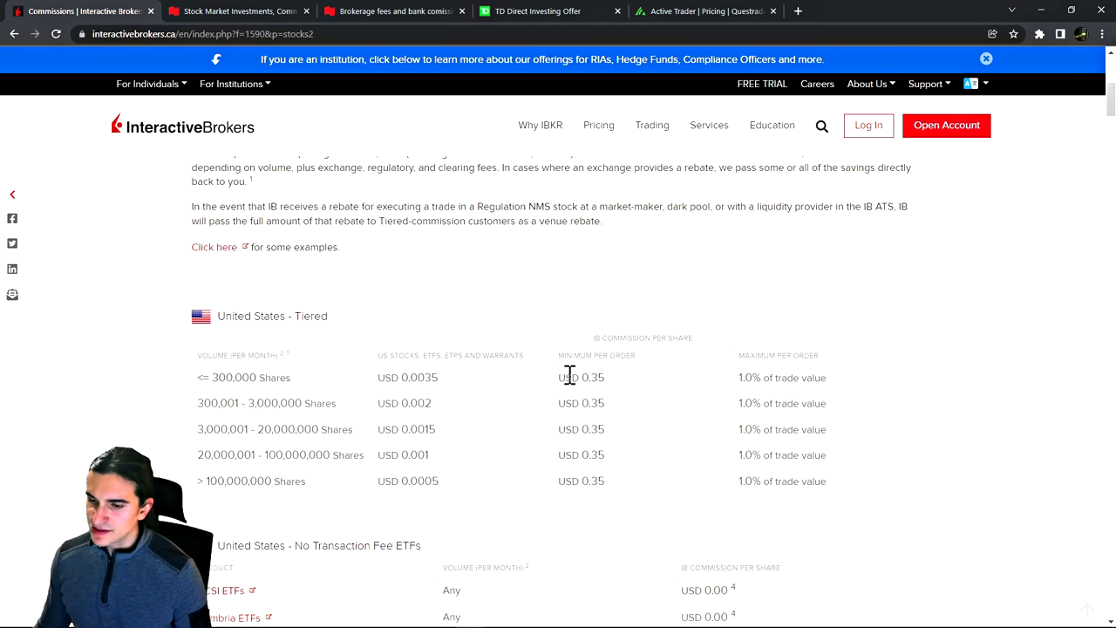
scroll(476, 181, down, 2)
scroll(476, 187, down, 4)
scroll(451, 192, down, 3)
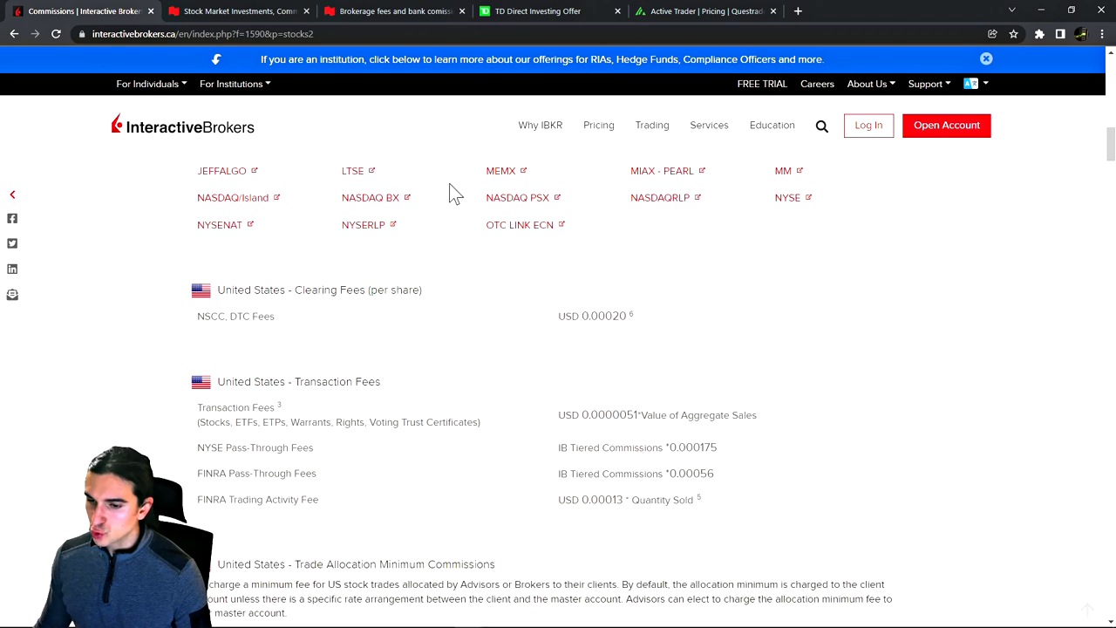
scroll(390, 187, down, 1)
scroll(389, 193, down, 2)
scroll(369, 191, down, 2)
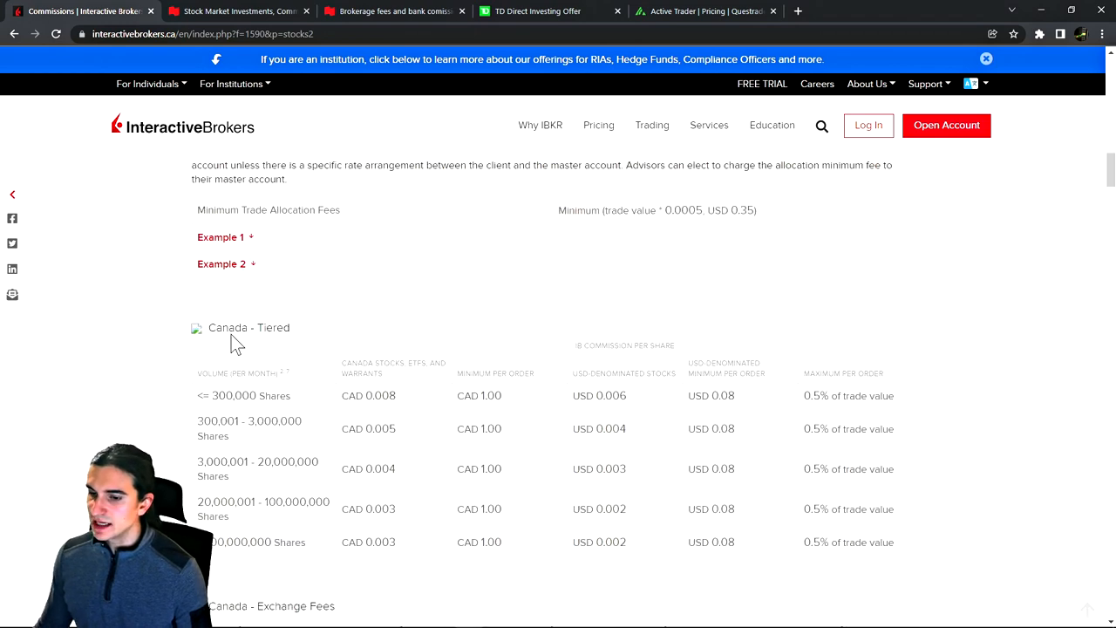
Step: Highlight the Canada - Tiered heading and the CAD 1.00 minimum per order cell
drag(210, 328, 281, 332)
click(289, 329)
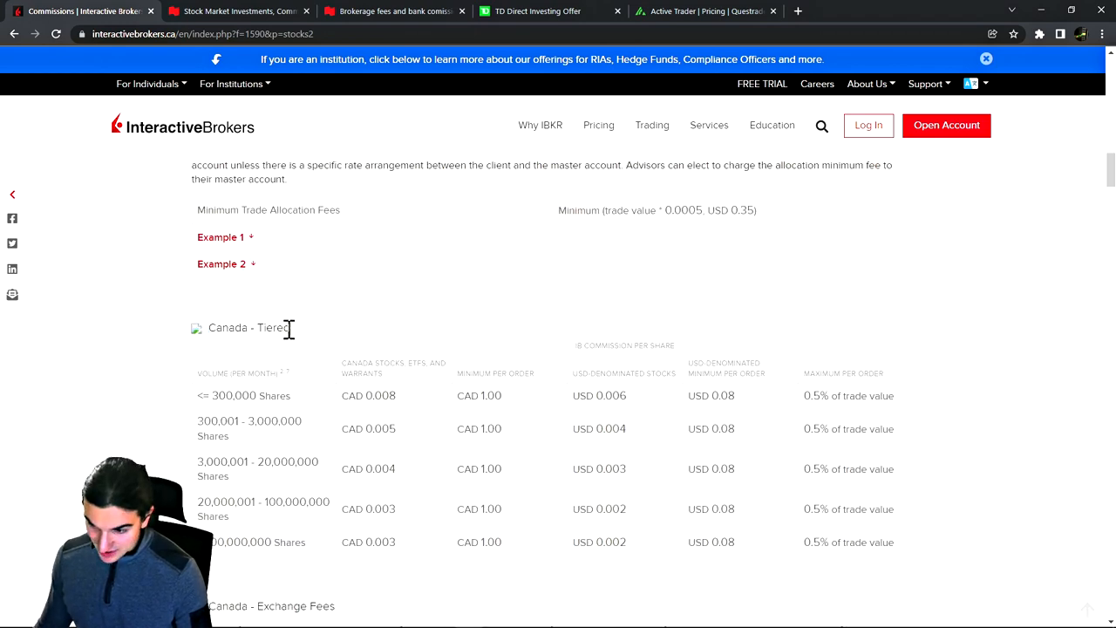
scroll(297, 358, down, 1)
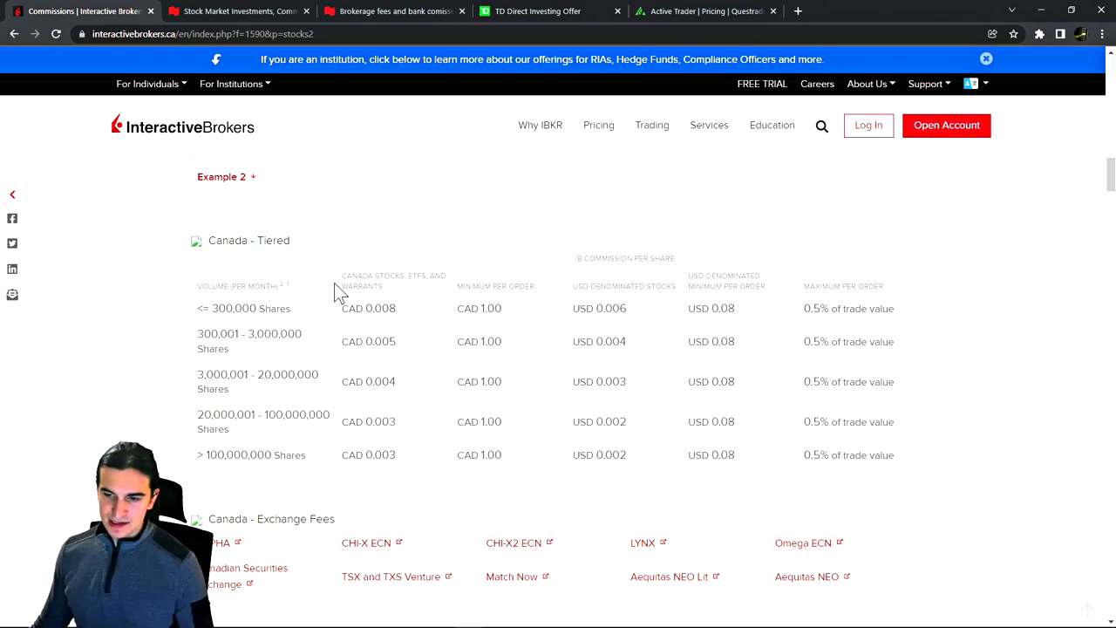
scroll(392, 332, up, 1)
drag(458, 375, 518, 375)
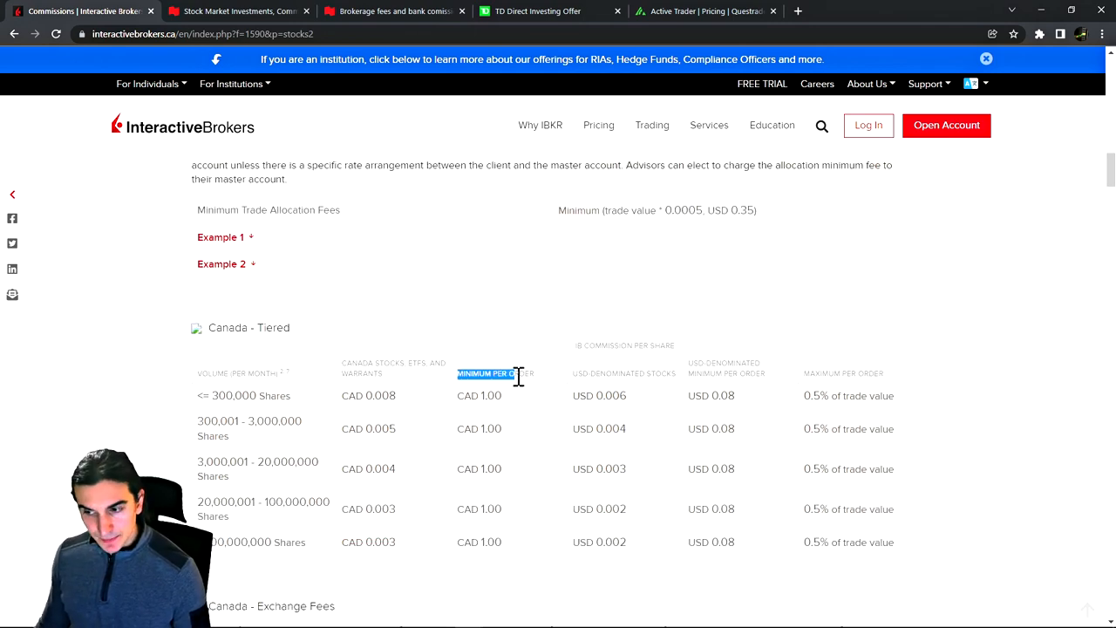
drag(401, 359, 451, 361)
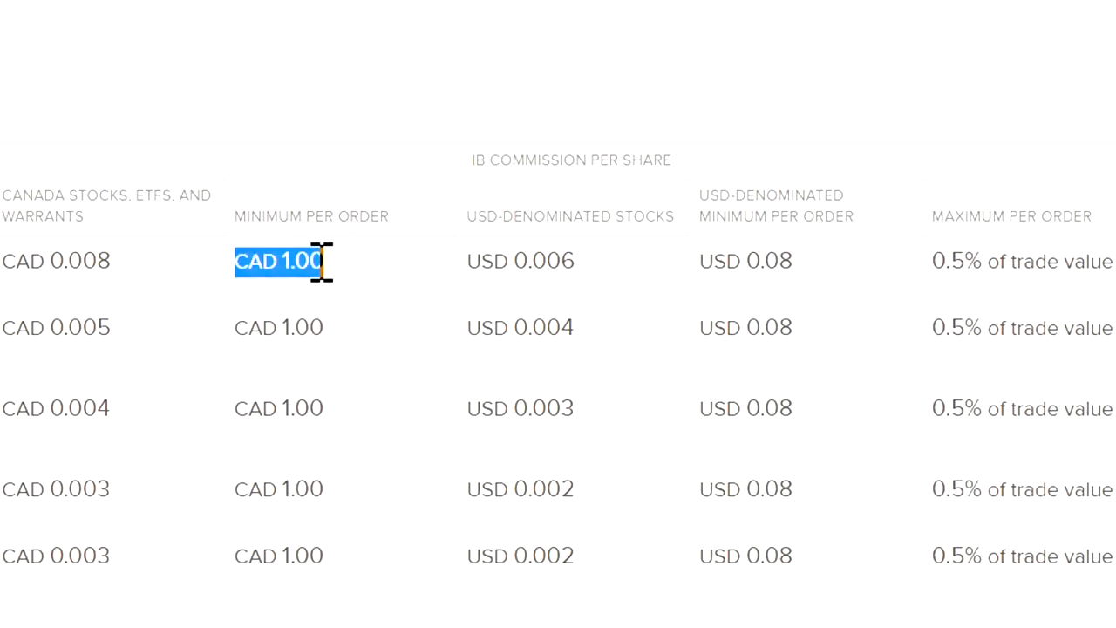
click(322, 262)
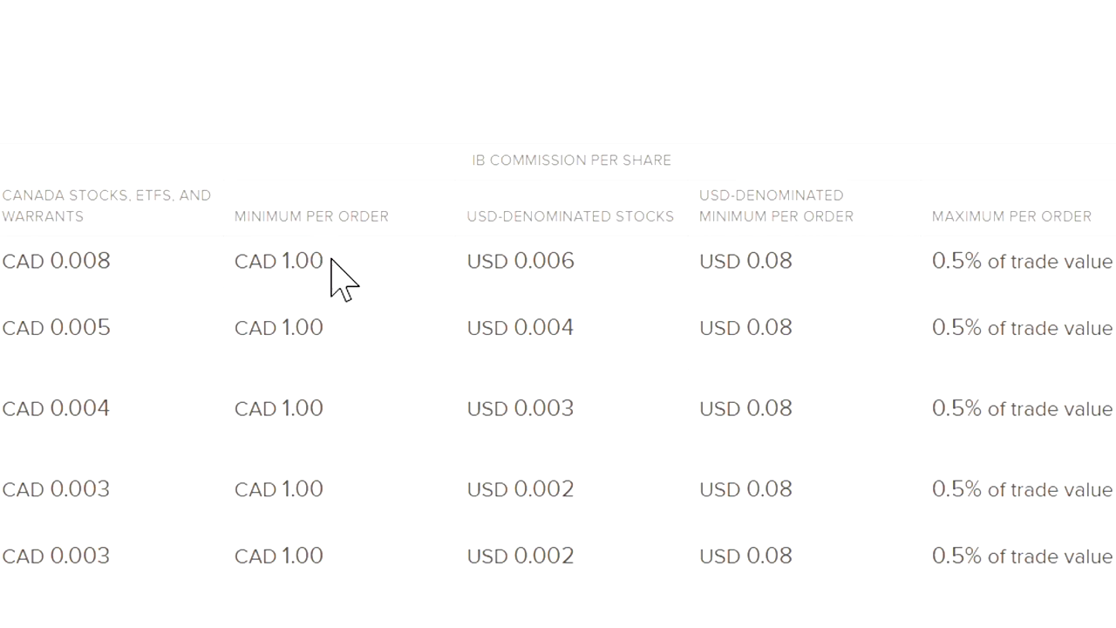
Step: Repeatedly emphasise the CAD 1.00 minimum per order
mouse_move(331, 259)
mouse_down()
mouse_move(239, 260)
mouse_move(376, 257)
mouse_up()
click(242, 259)
click(332, 260)
mouse_move(330, 262)
mouse_down()
mouse_move(241, 259)
mouse_move(366, 265)
mouse_up()
click(241, 259)
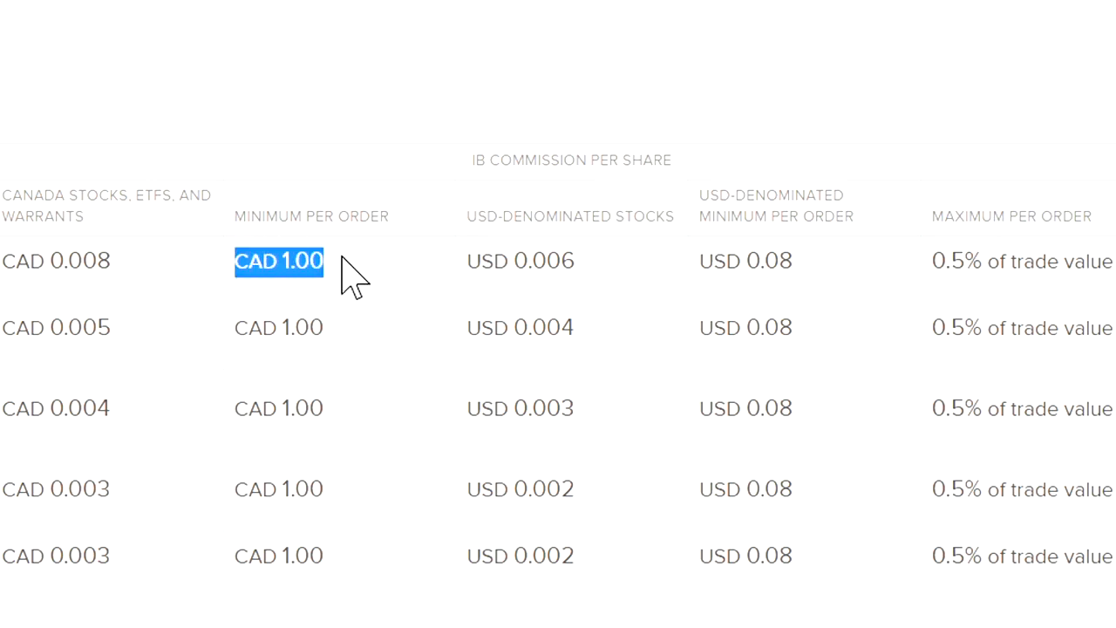
click(342, 259)
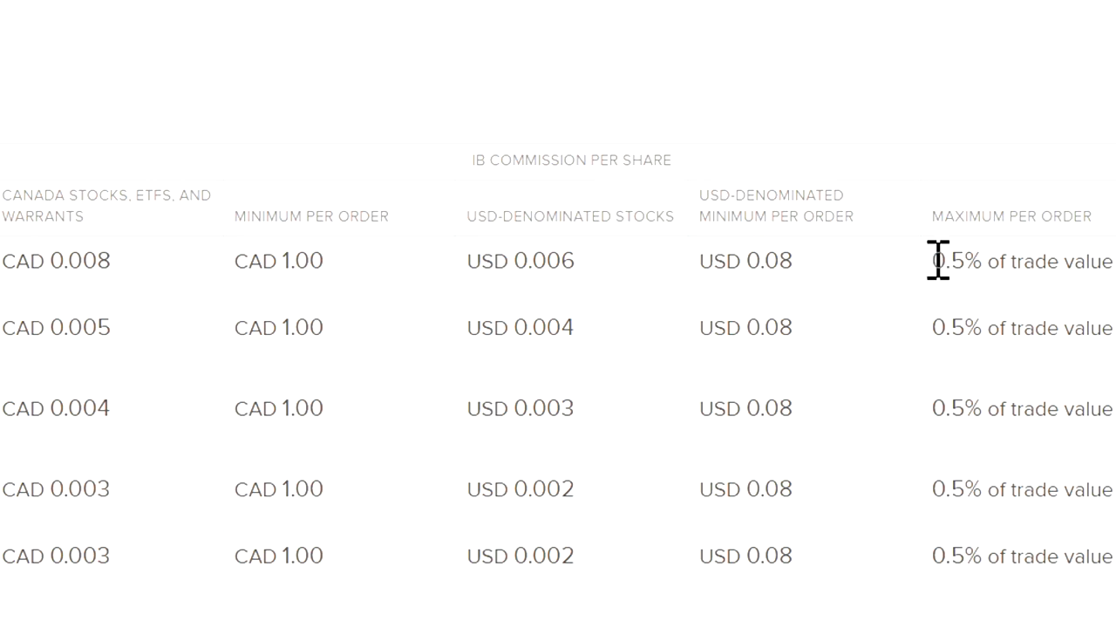
Step: Highlight the 0.5% maximum and CAD 0.008 per-share rate, then return to the calculator and clear it
drag(936, 260, 1115, 260)
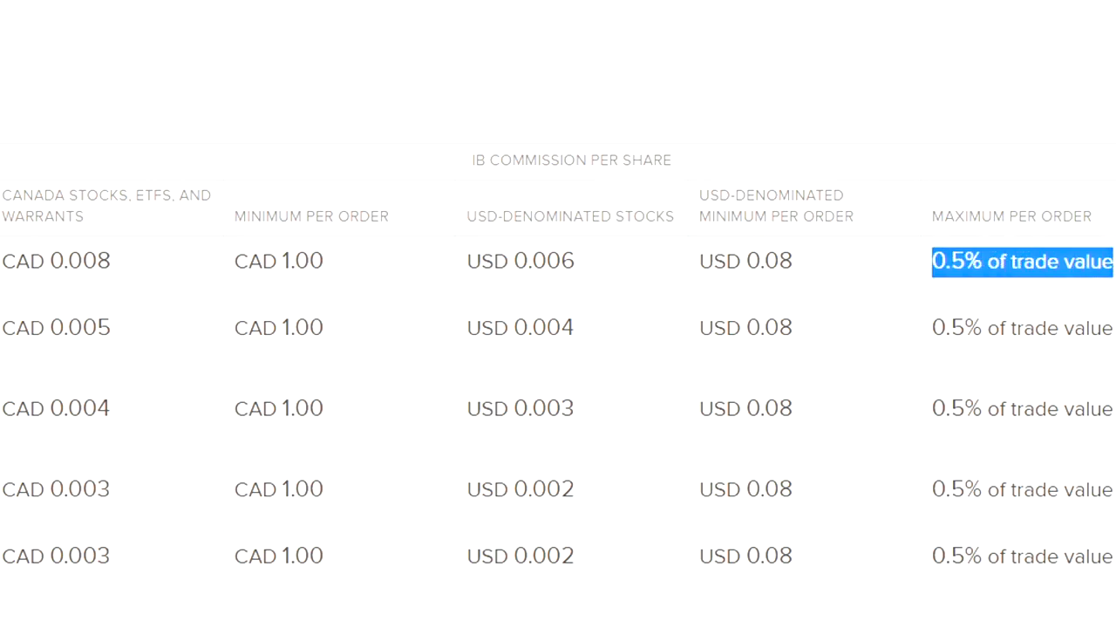
click(1108, 261)
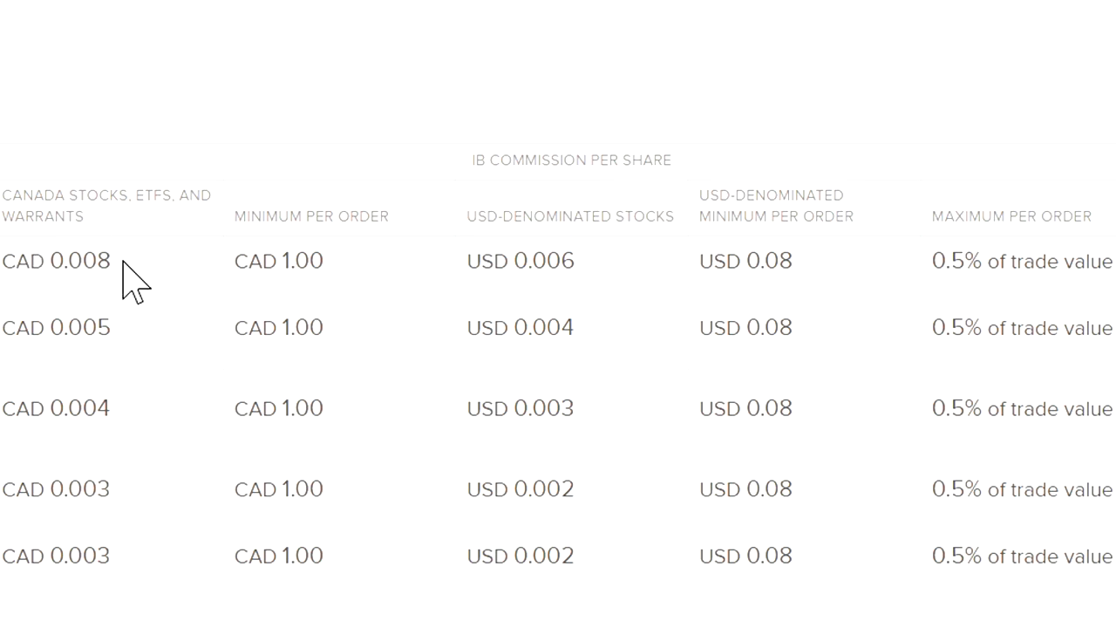
mouse_move(120, 263)
mouse_down()
mouse_move(70, 259)
mouse_move(119, 262)
mouse_up()
drag(236, 262, 316, 260)
click(323, 260)
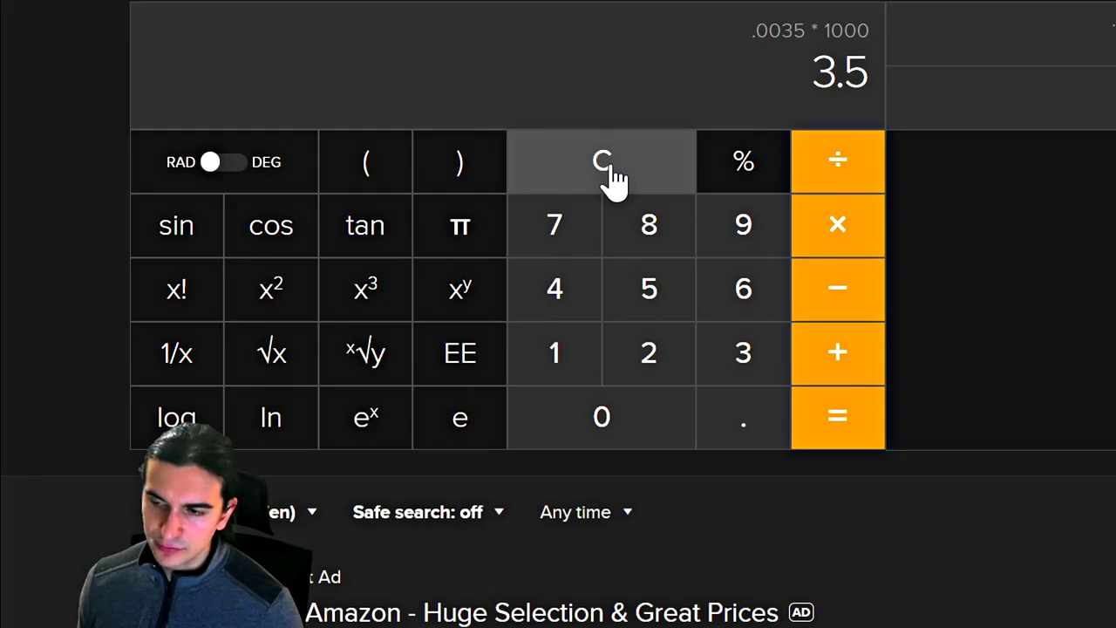
click(610, 178)
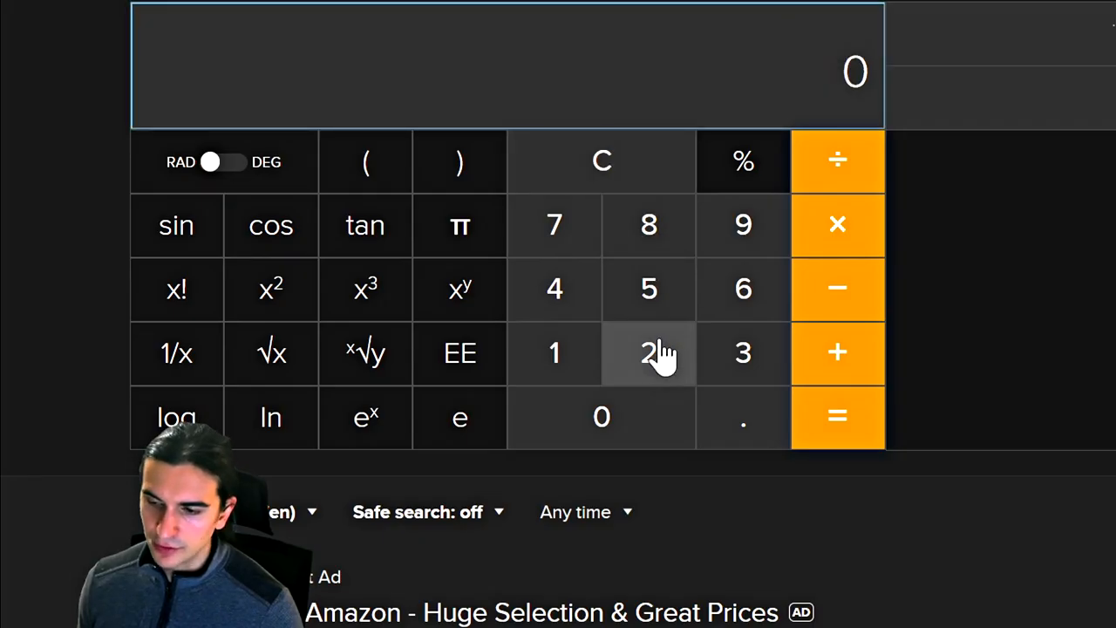
Step: Work out .008 × 1000 on the calculator, giving 8
click(720, 414)
click(671, 417)
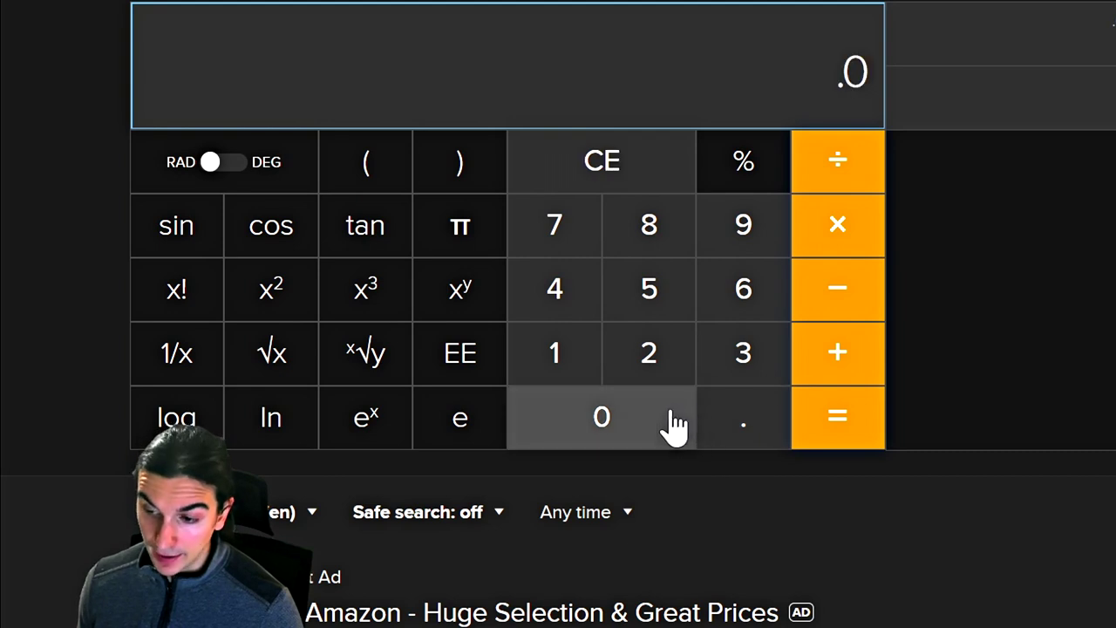
click(662, 248)
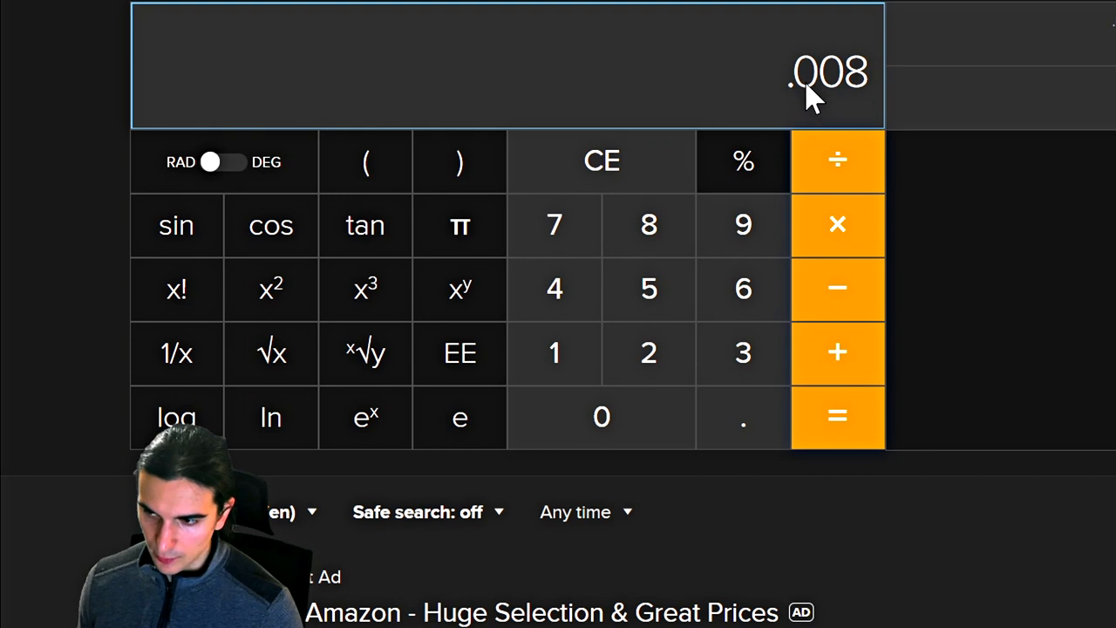
click(842, 225)
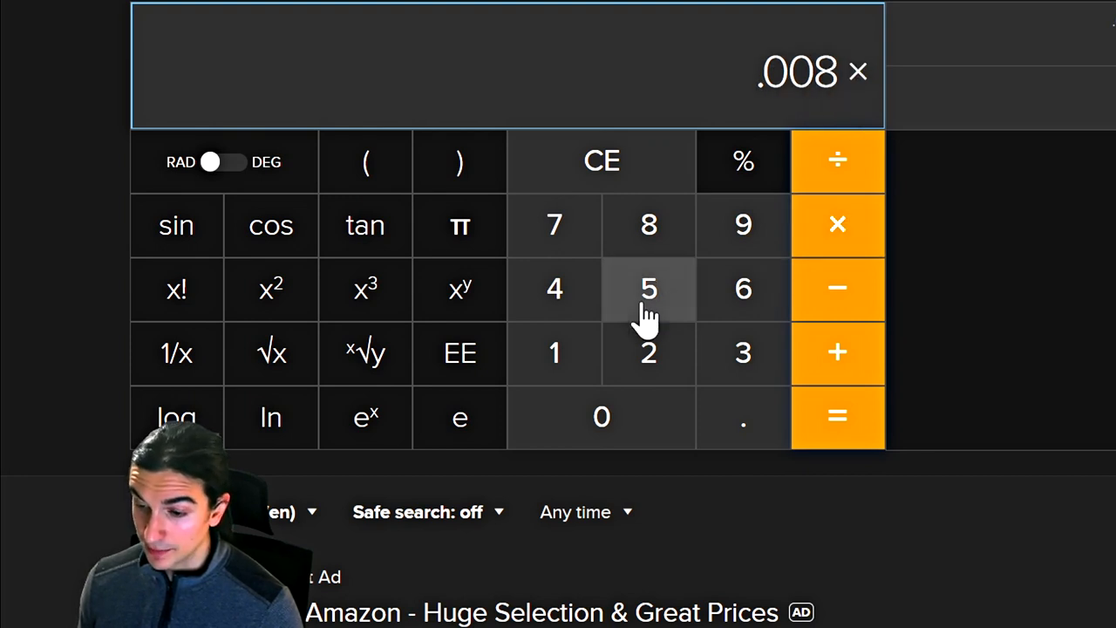
click(554, 352)
click(590, 419)
click(597, 425)
click(838, 428)
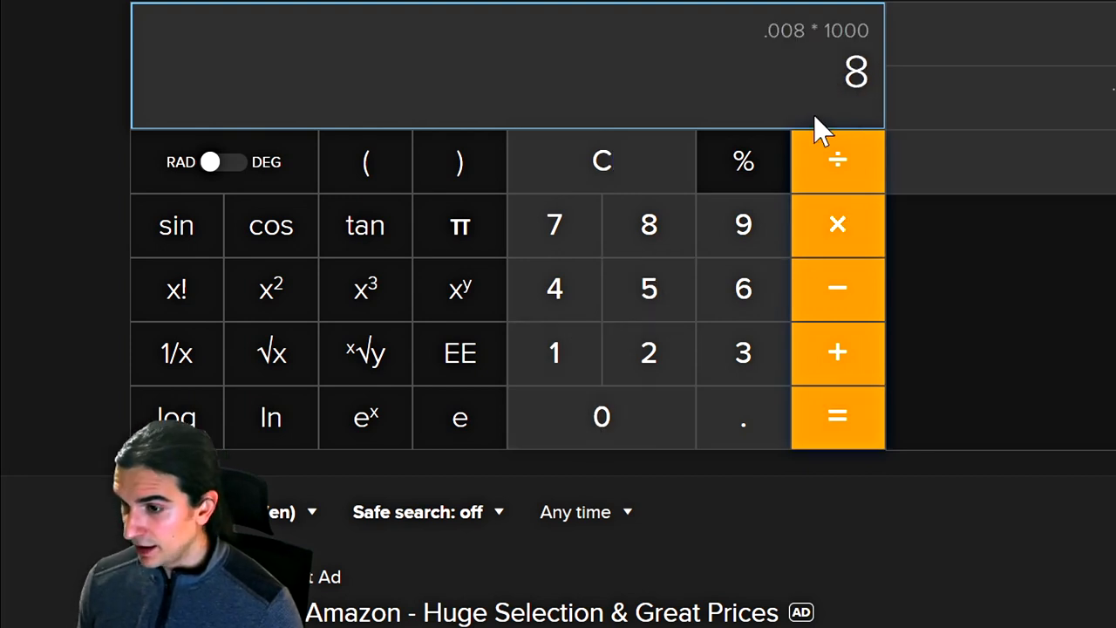
Step: Highlight the result 8, return to the IBKR window and highlight the maximum per order figure
double_click(856, 77)
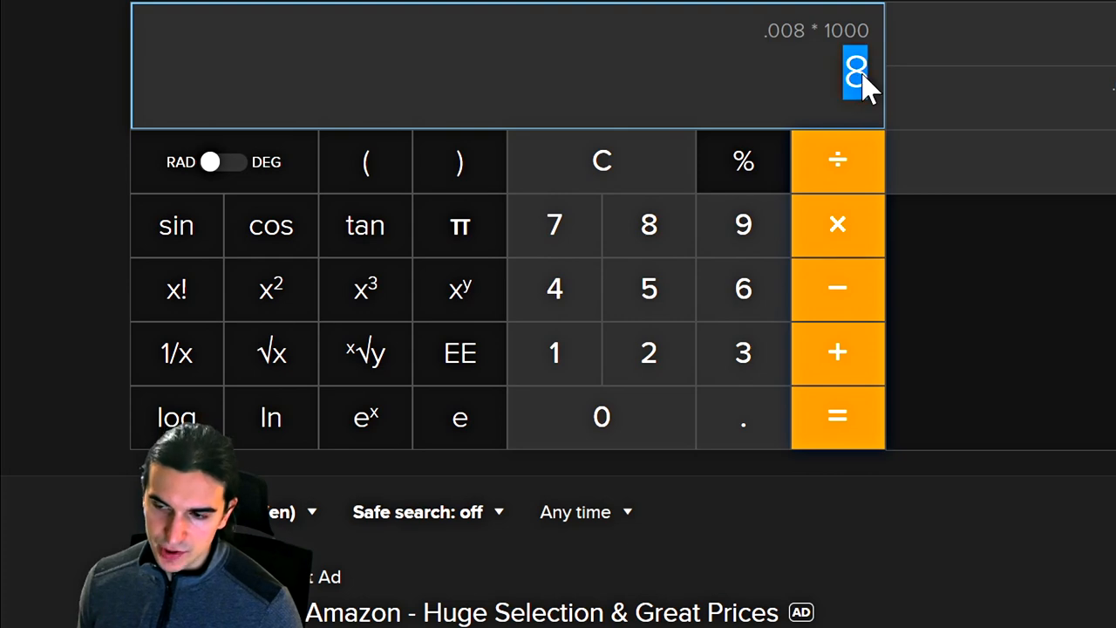
click(861, 73)
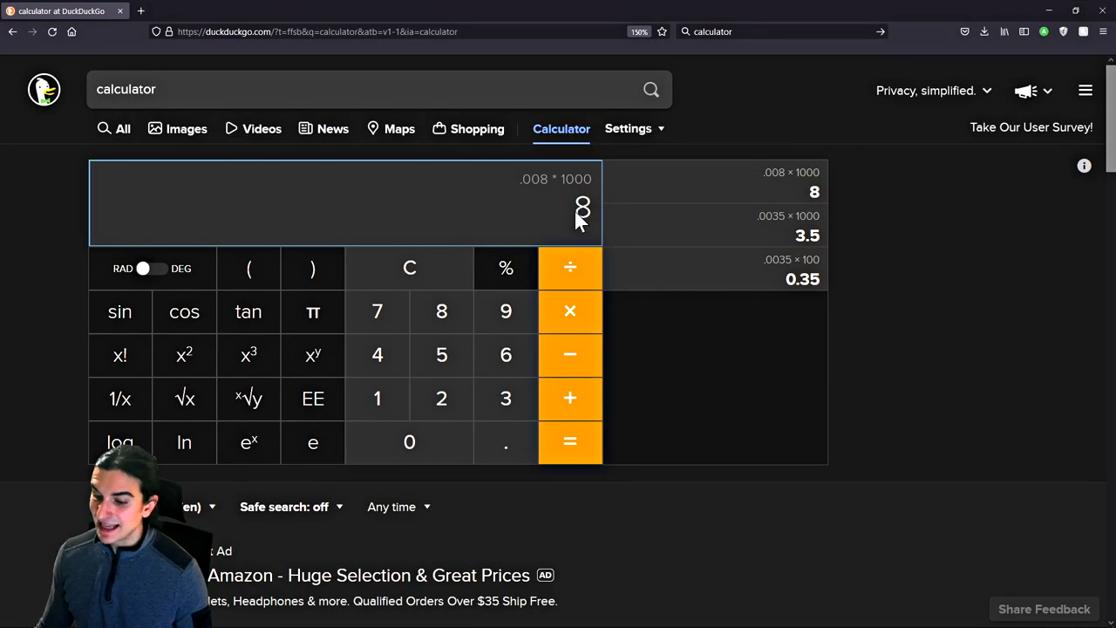
click(475, 617)
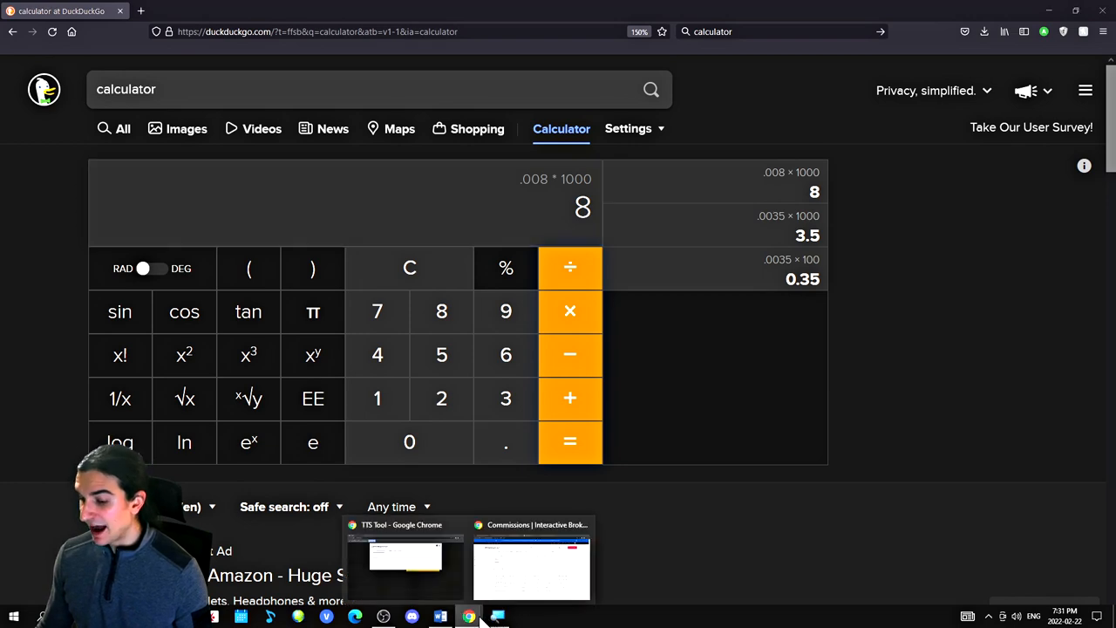
click(496, 586)
drag(803, 396, 895, 395)
click(895, 395)
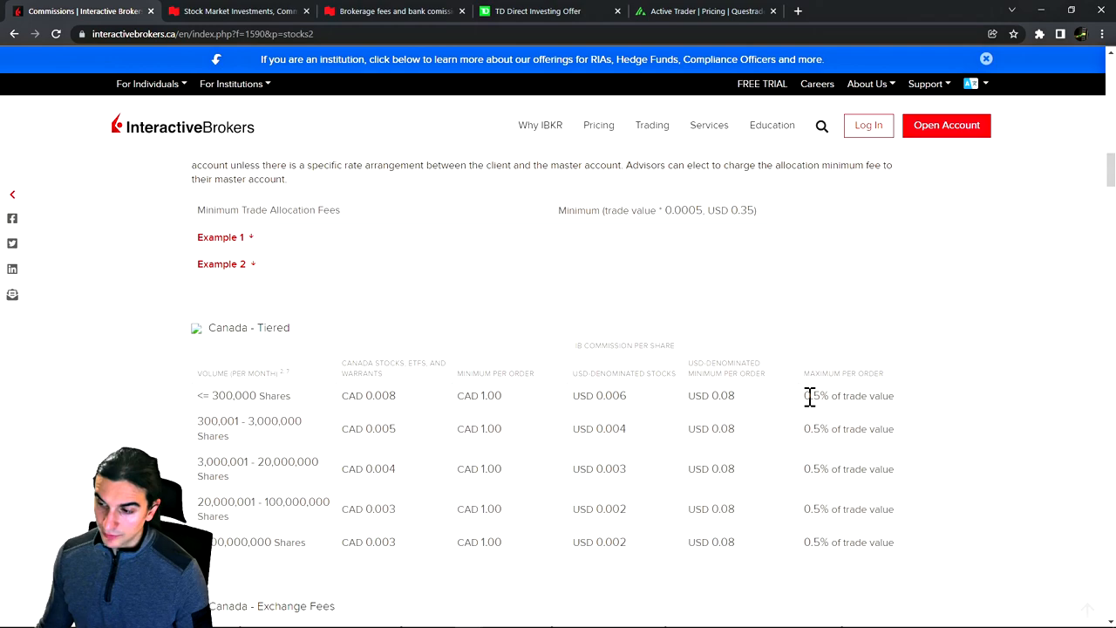
drag(810, 397, 887, 395)
click(901, 401)
scroll(358, 384, down, 1)
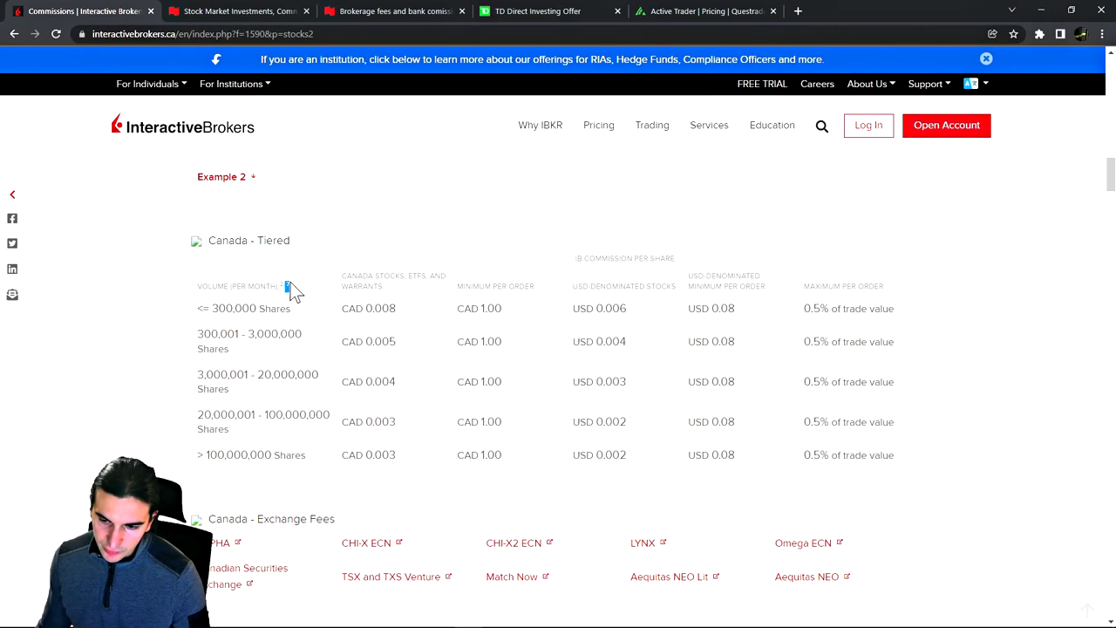
scroll(296, 272, down, 1)
scroll(301, 262, down, 3)
scroll(317, 264, down, 3)
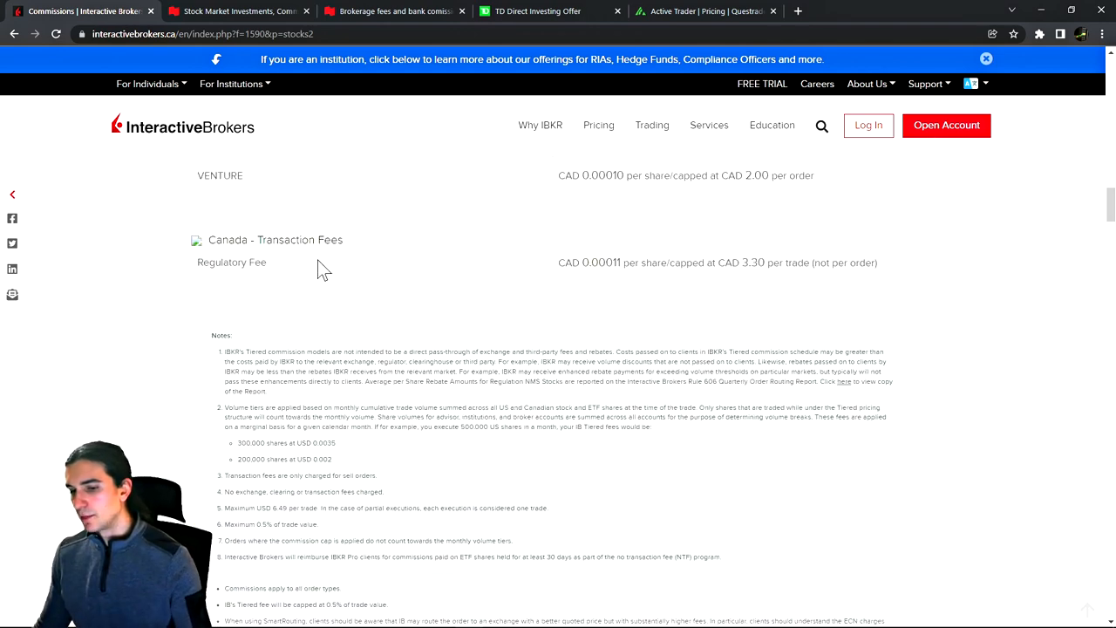
scroll(319, 265, down, 1)
mouse_move(218, 321)
mouse_down()
mouse_move(328, 347)
mouse_move(334, 371)
mouse_up()
click(335, 371)
scroll(459, 317, up, 5)
scroll(438, 399, up, 5)
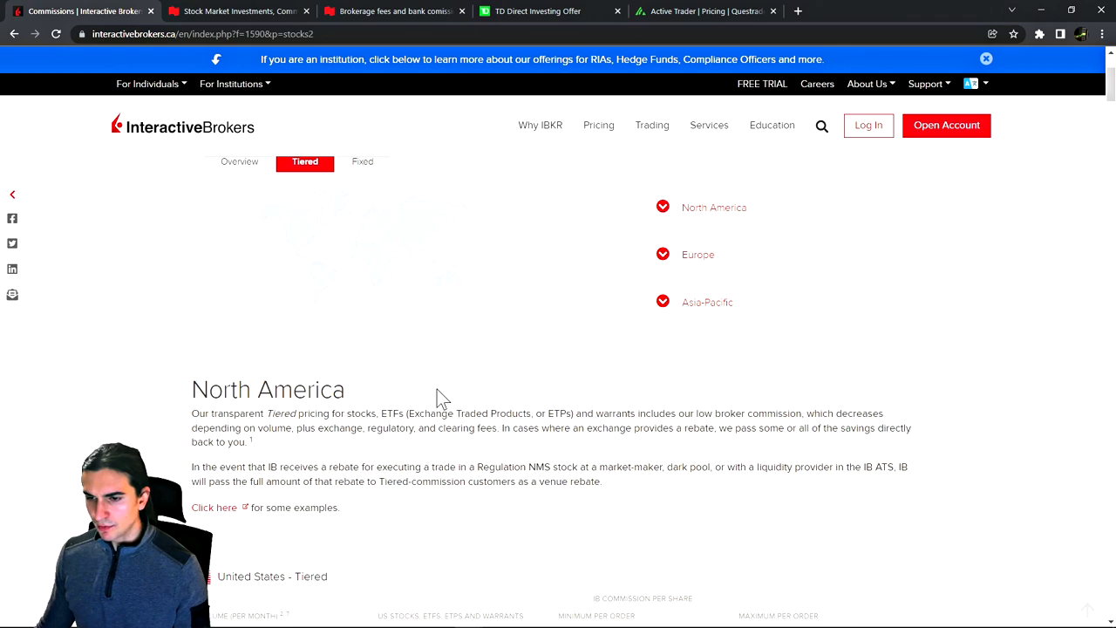
scroll(440, 390, up, 3)
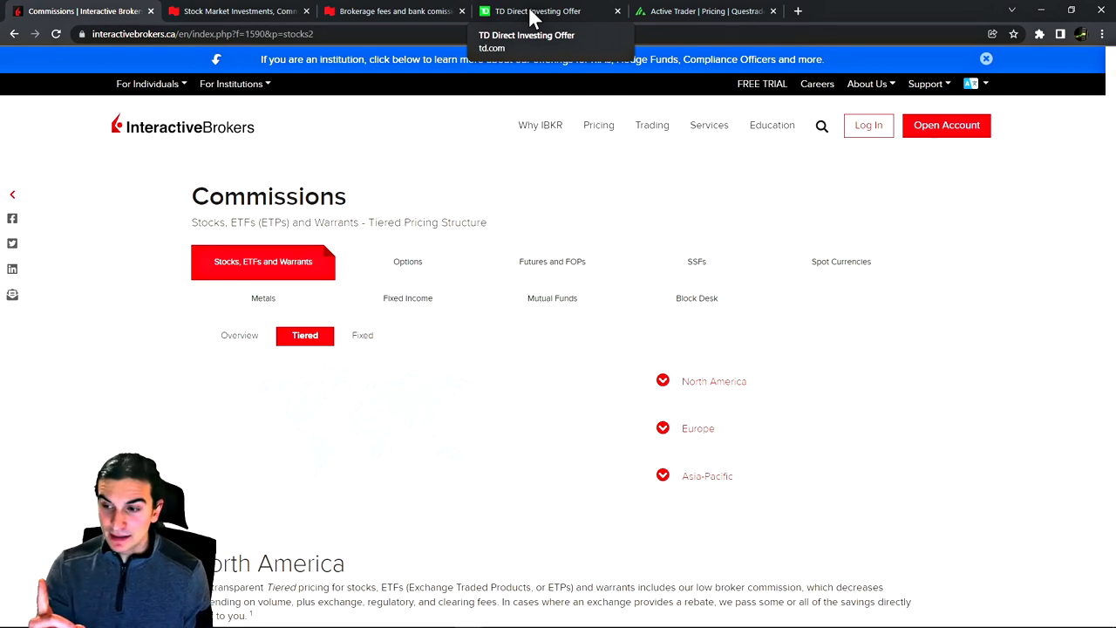
Step: Review the TD Direct Investing offer heading against IBKR, then switch to Questrade's active trader plans
click(534, 17)
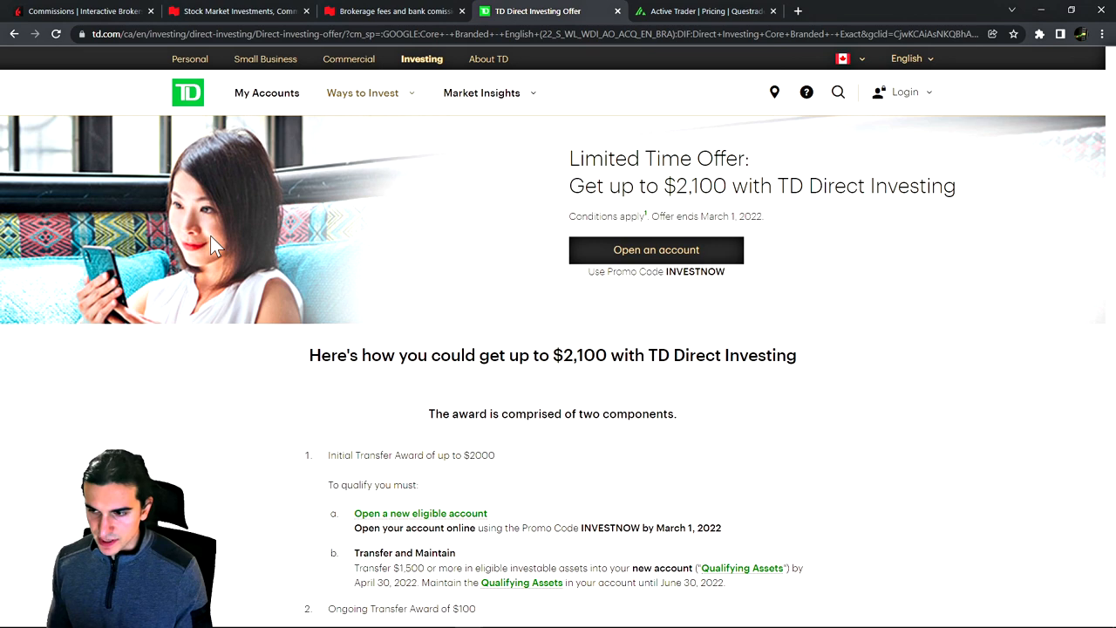
click(95, 12)
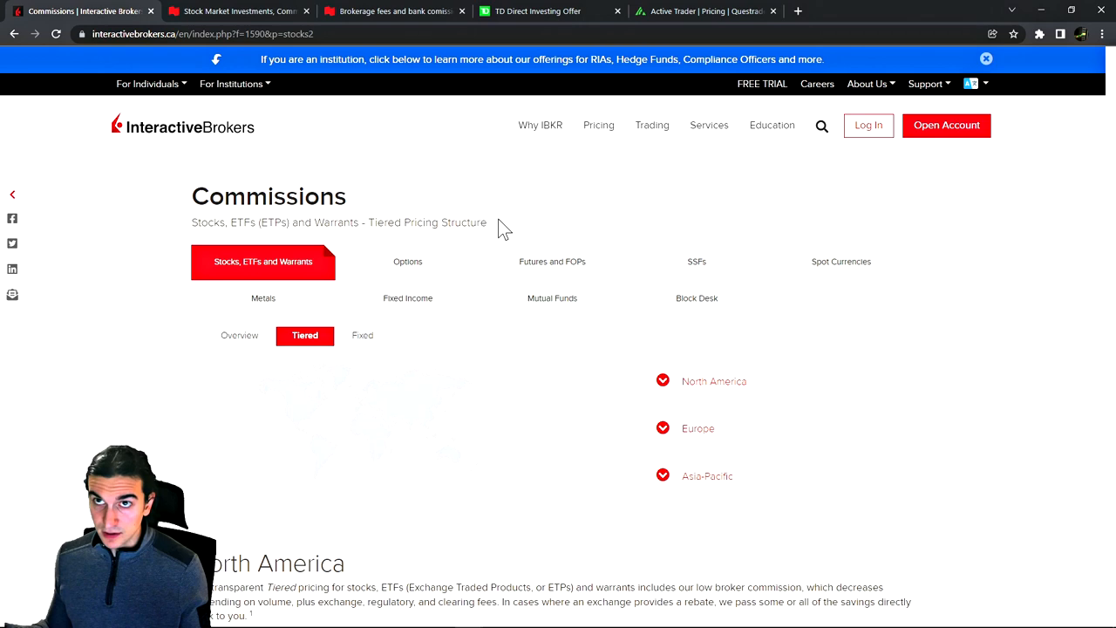
click(564, 12)
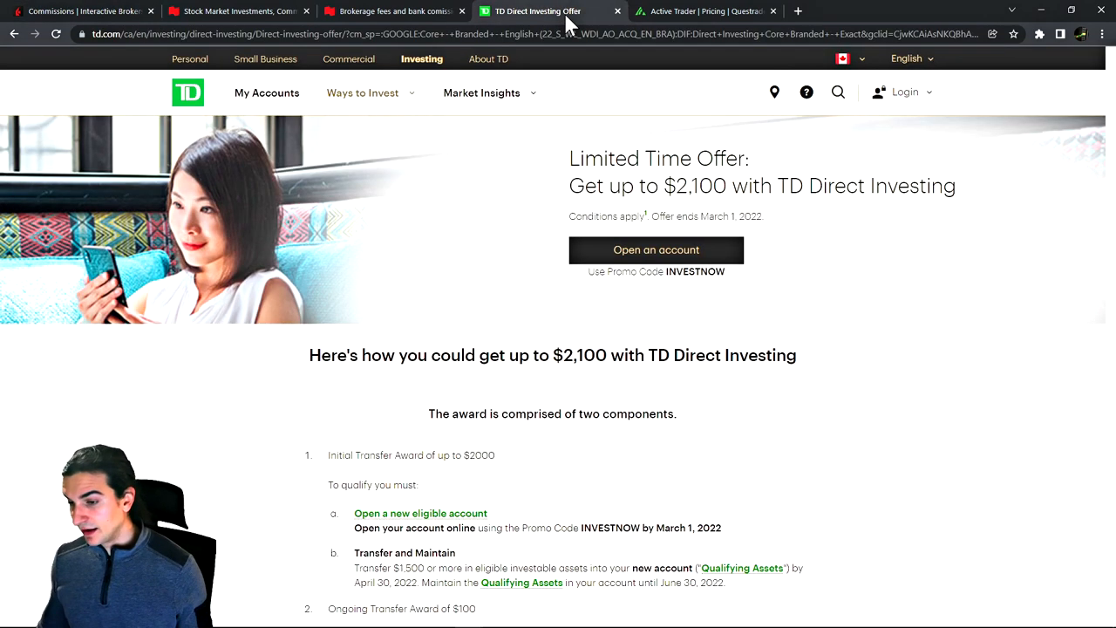
drag(327, 355, 768, 354)
click(715, 353)
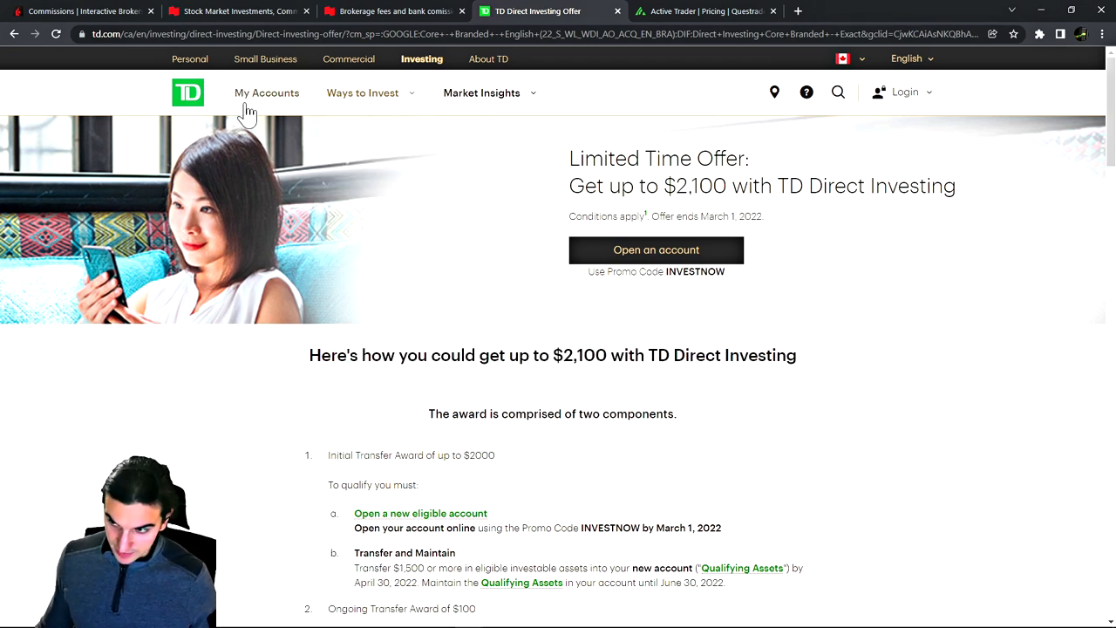
click(709, 12)
Step: Highlight the Active trader plans heading, return to the TD offer and its Ways to Invest menu, then head to IBKR
drag(362, 84, 774, 94)
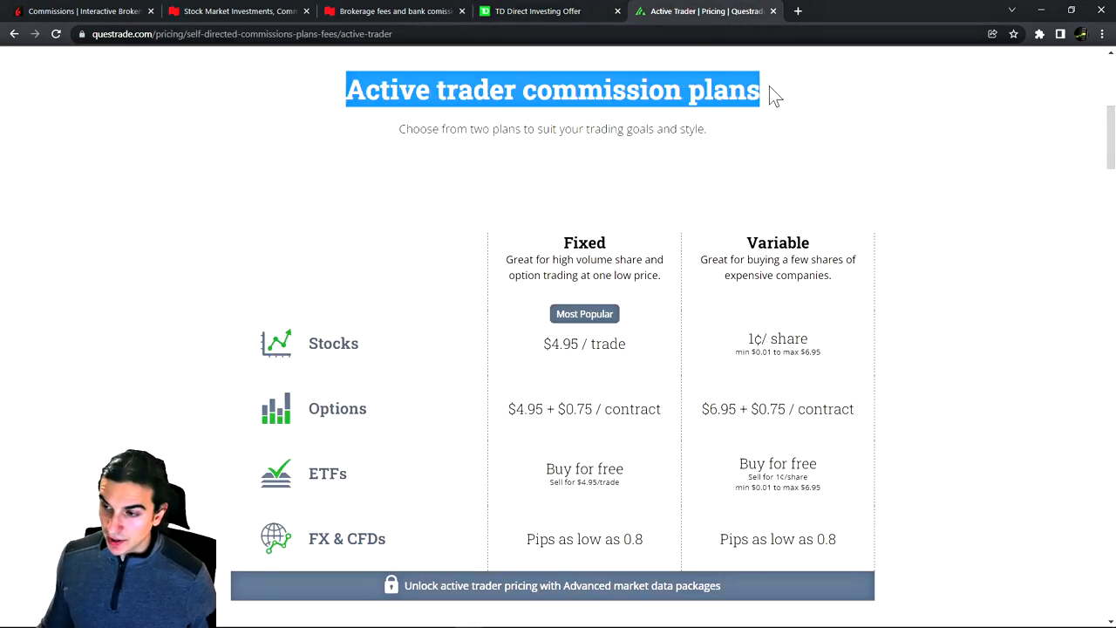
click(771, 93)
key(ctrl+shift+Tab)
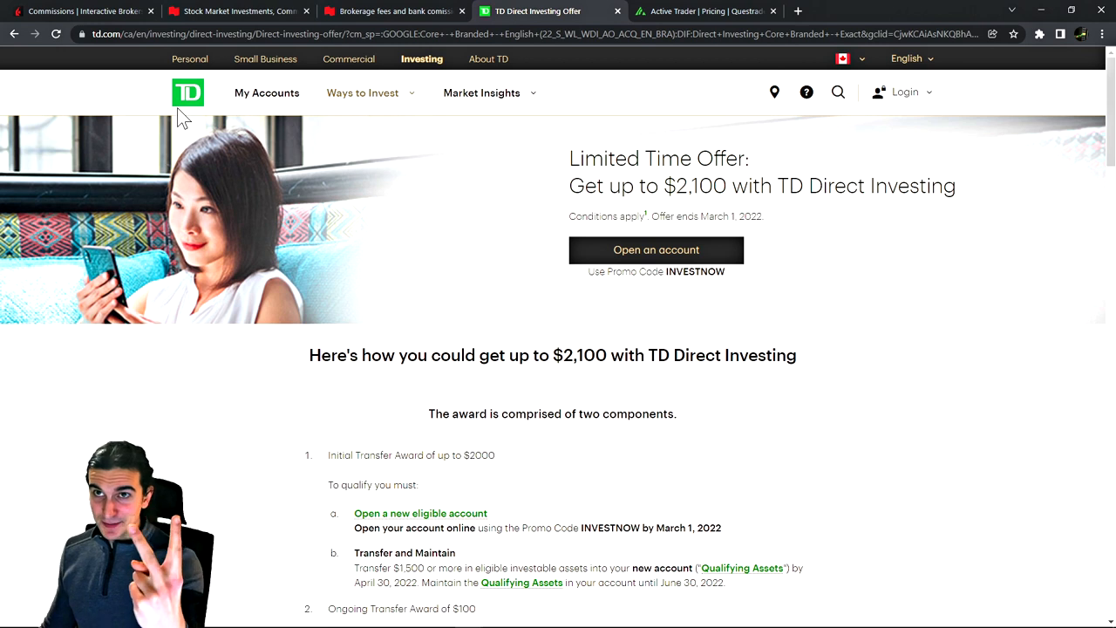
click(375, 93)
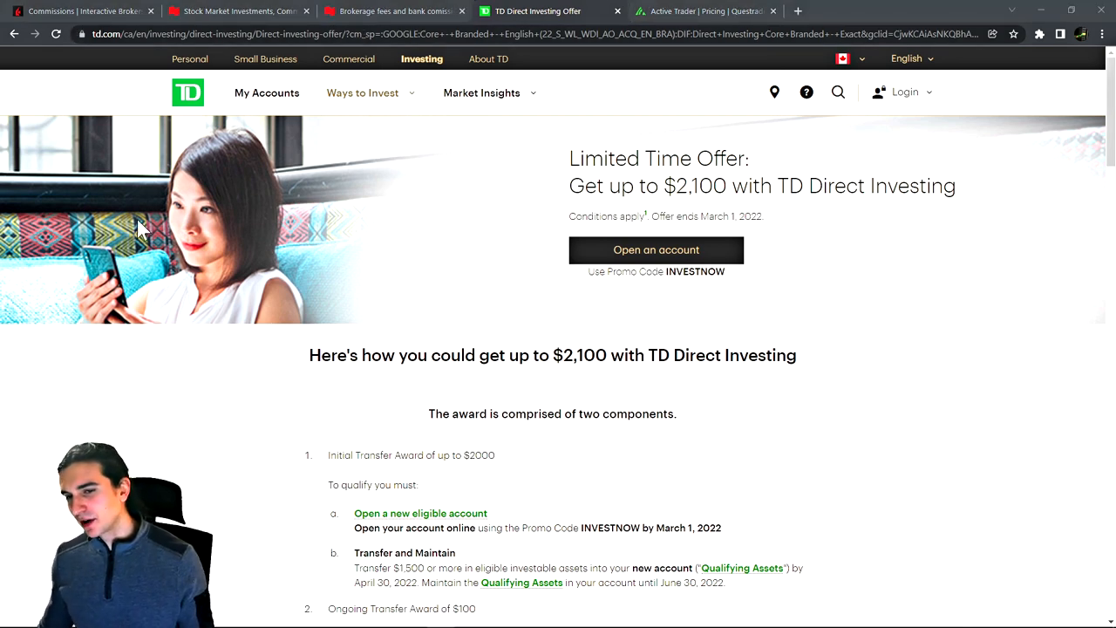
click(89, 14)
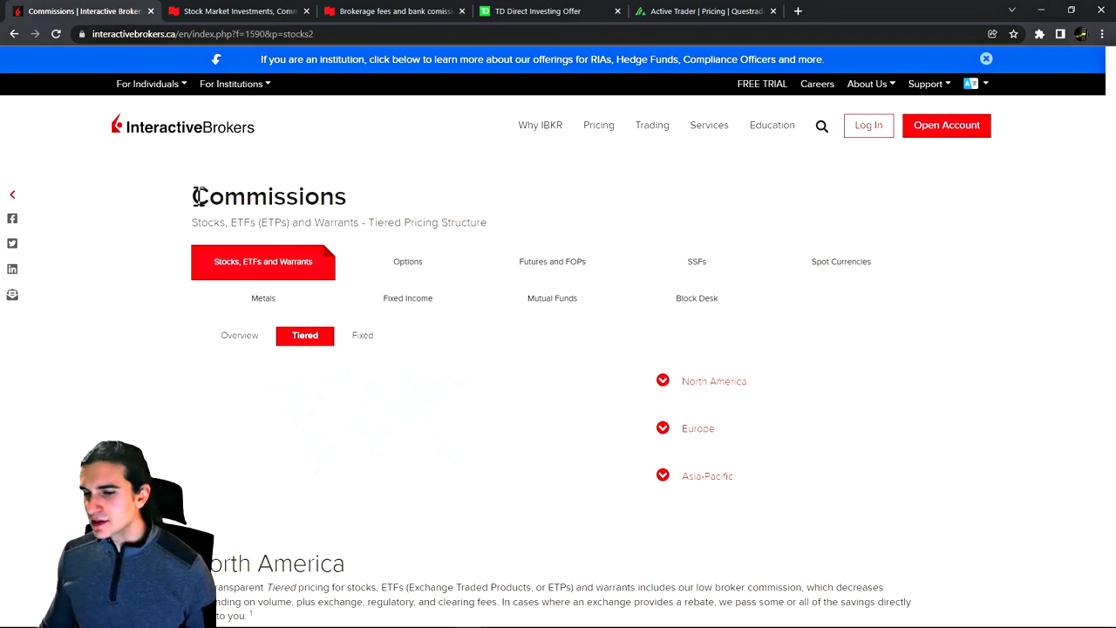
Step: Highlight the IBKR Commissions heading and its subtitle
drag(195, 195, 354, 203)
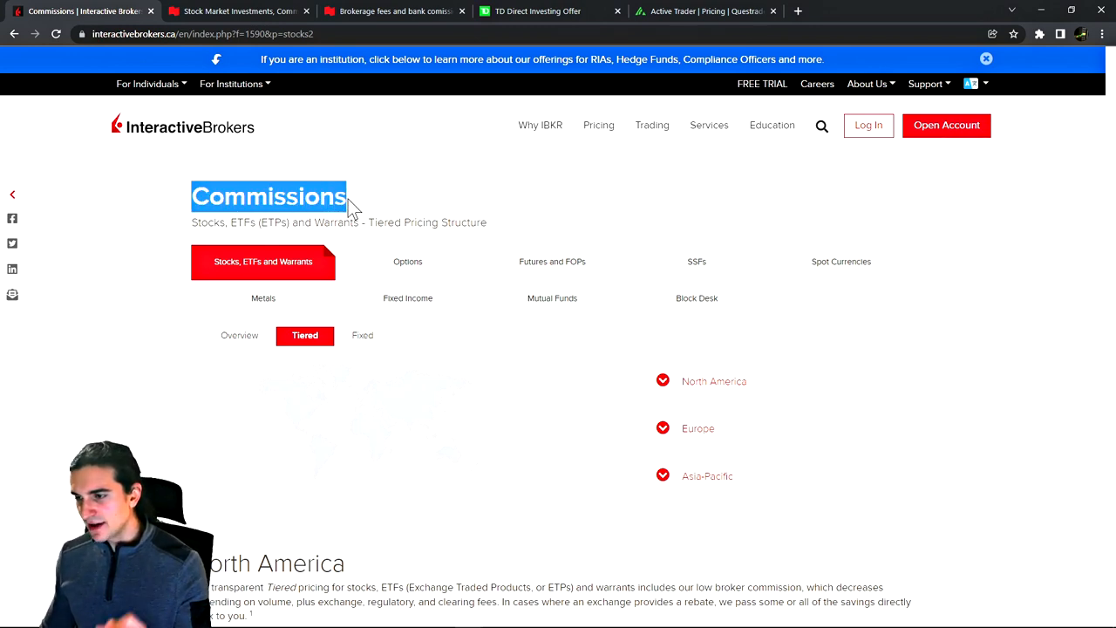
click(348, 199)
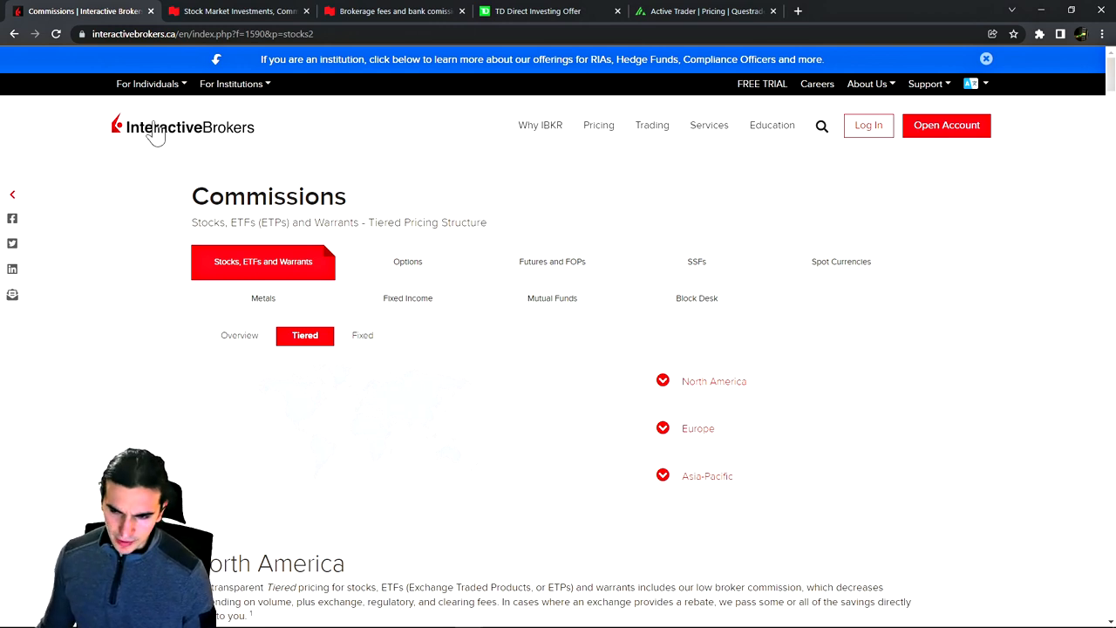
drag(487, 223, 197, 197)
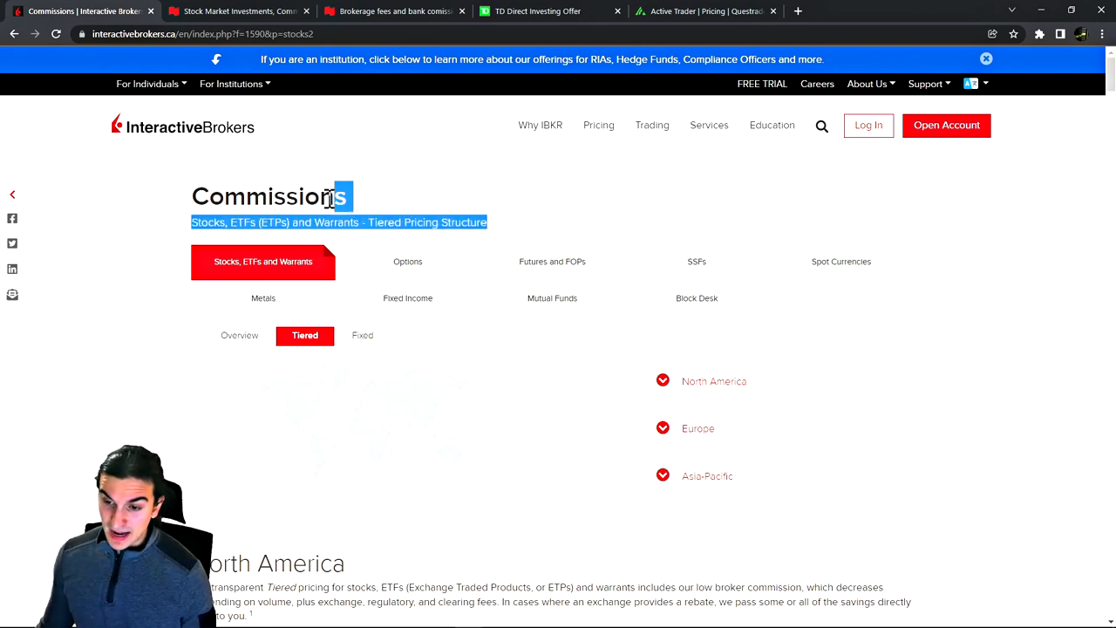
click(198, 197)
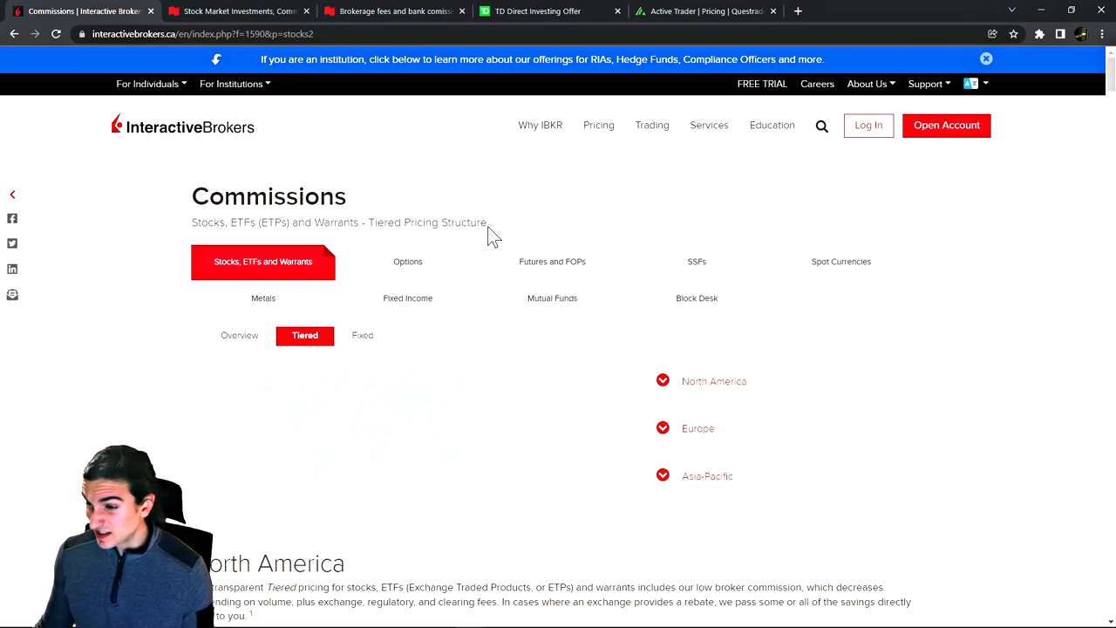
Step: Return to Interactive Brokers' tiered Commissions page and highlight its heading and pricing subtitle twice
click(670, 13)
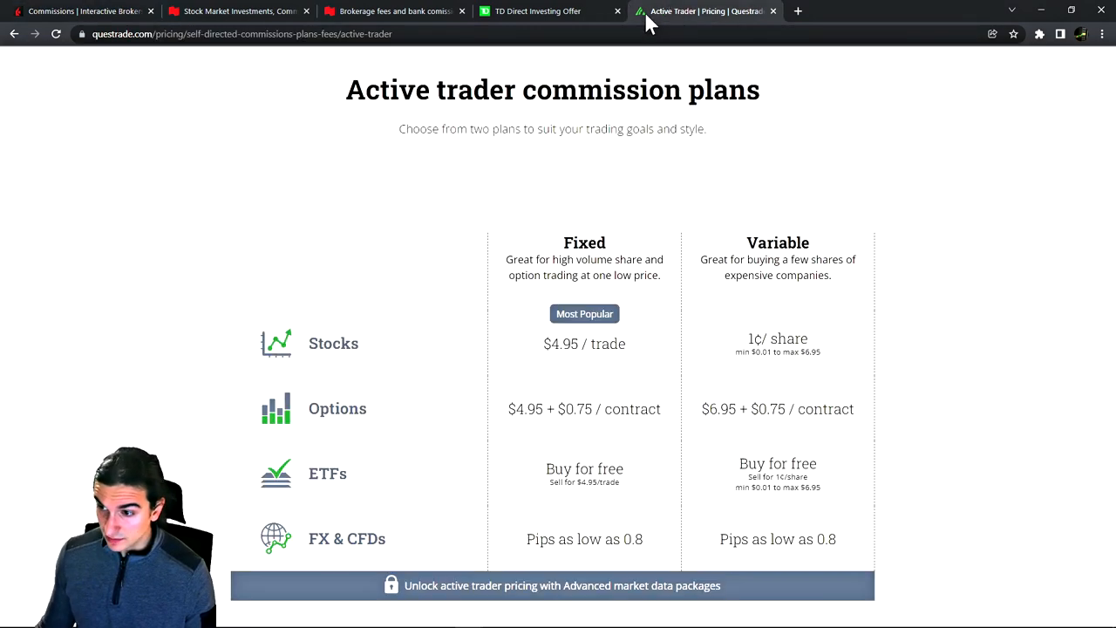
click(102, 9)
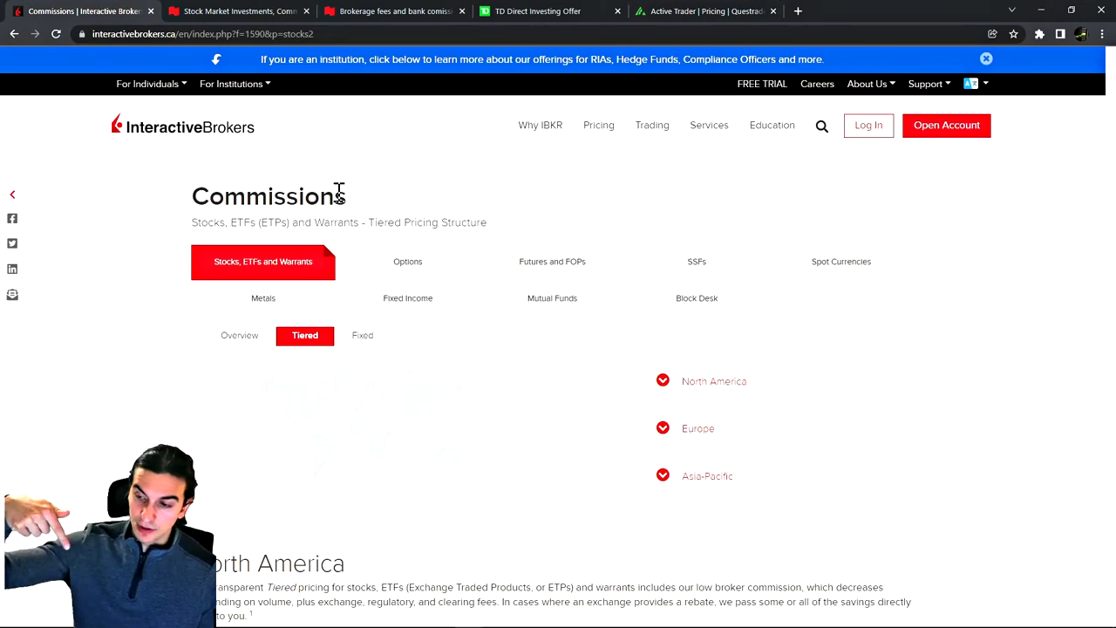
drag(340, 194, 504, 224)
click(496, 224)
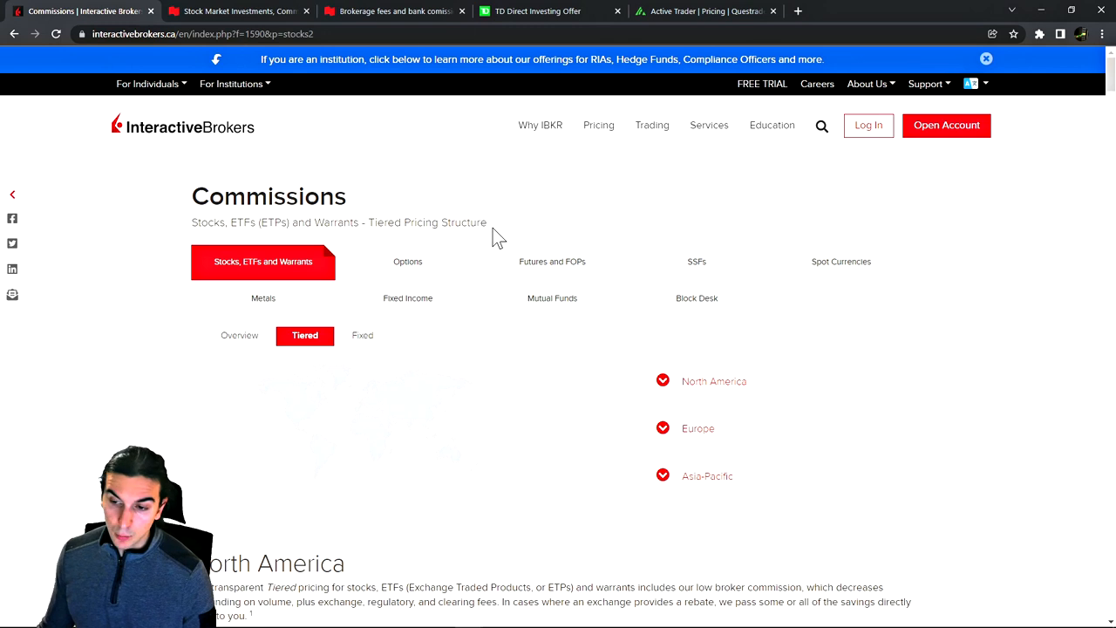
drag(490, 224, 206, 198)
click(200, 199)
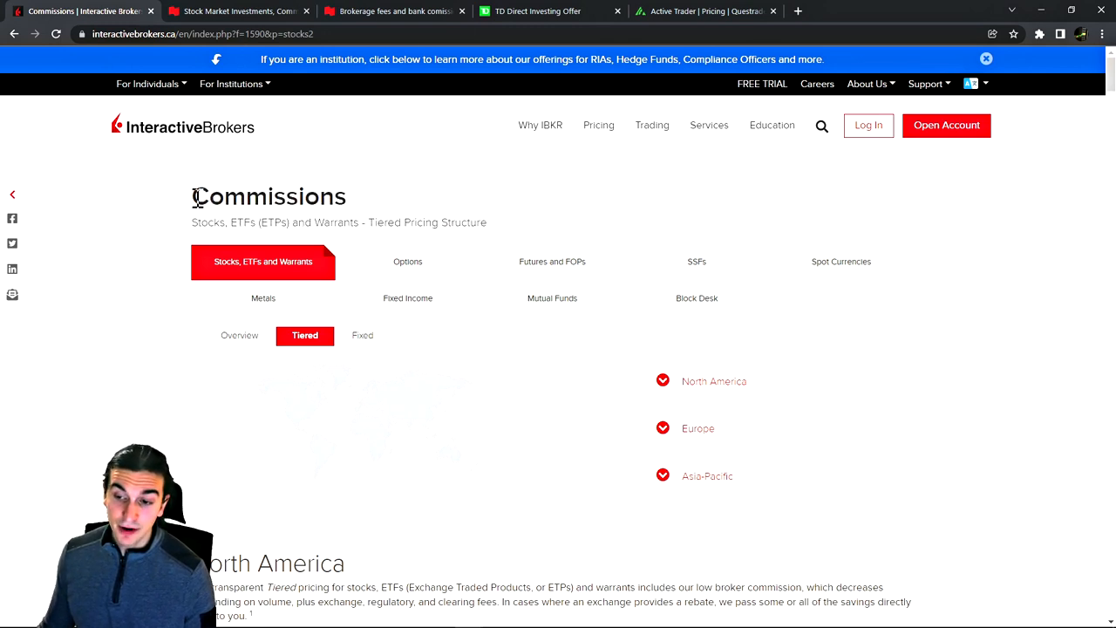